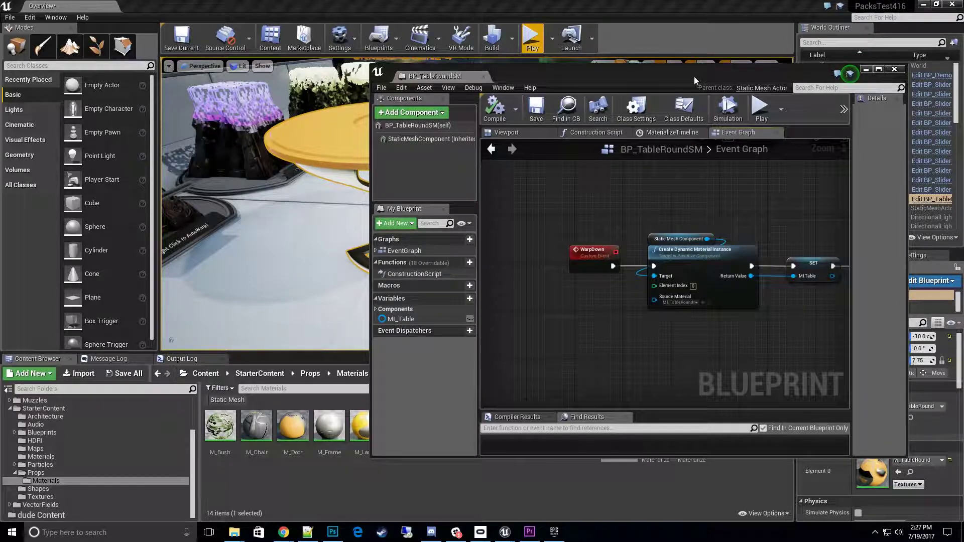
# Close the BP_TableRoundSM blueprint editor and assign the MI_TableRoundMaterialize material to the round table's Element 0 slot.
pyautogui.moveTo(651, 73); pyautogui.dragTo(678, 91)
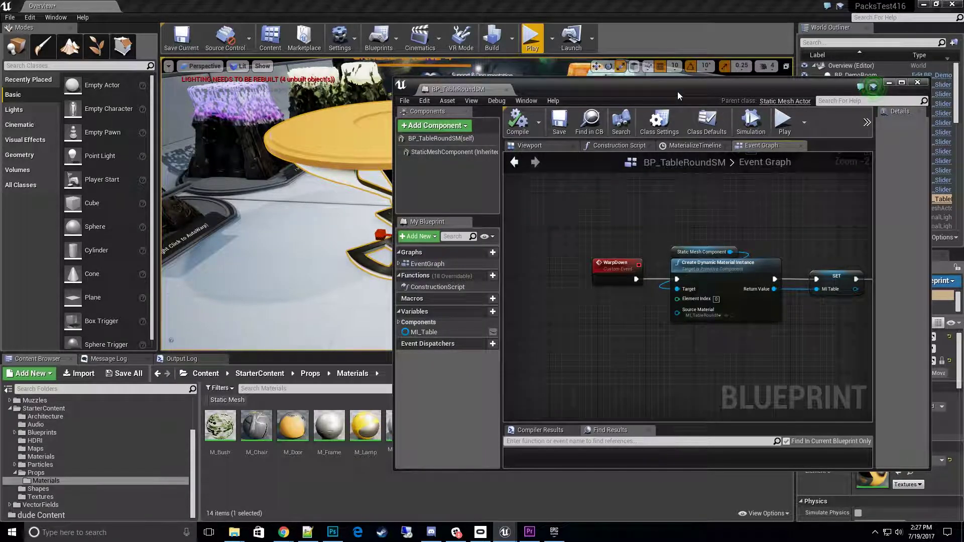
pyautogui.click(922, 84)
pyautogui.moveTo(613, 270); pyautogui.dragTo(568, 213, button='right')
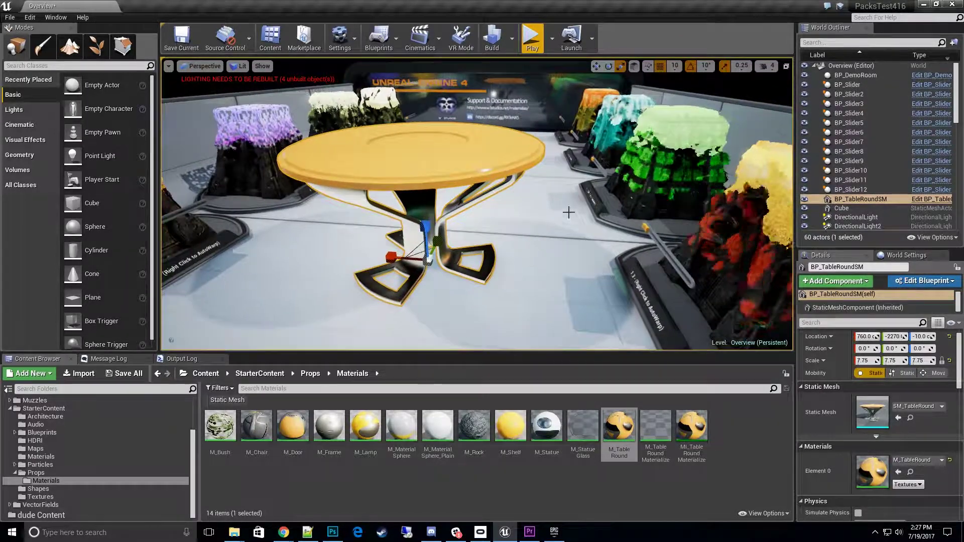
pyautogui.click(691, 427)
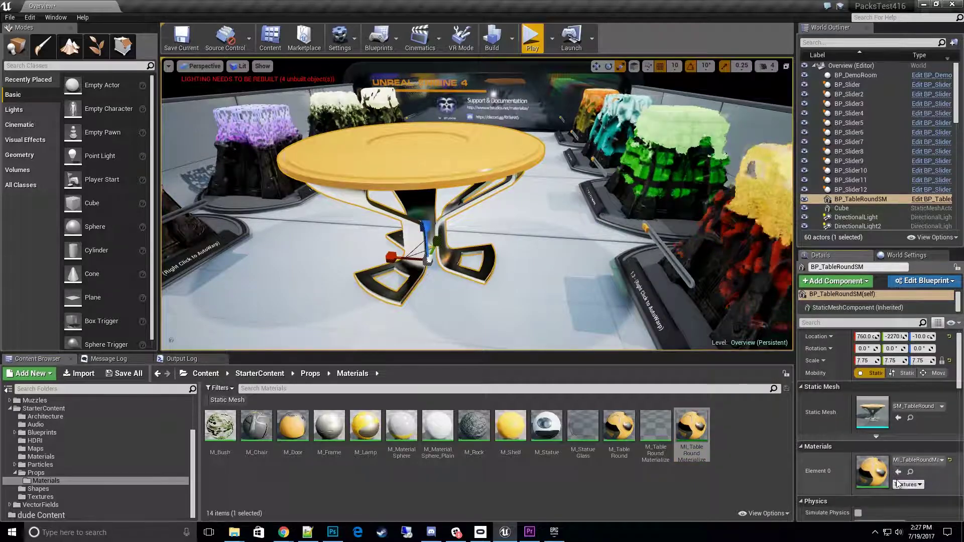
# Open MI_TableRoundMaterialize and set its Materialize Amount to 0.5, keeping the editor window clear of the table in the viewport.
pyautogui.doubleClick(691, 428)
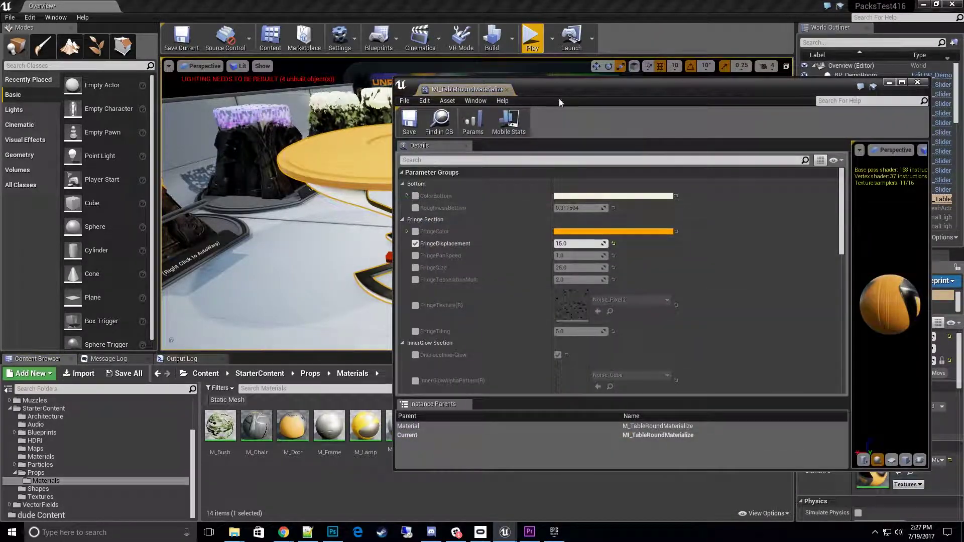
pyautogui.moveTo(558, 98); pyautogui.dragTo(694, 104)
pyautogui.scroll(-5, 637, 342)
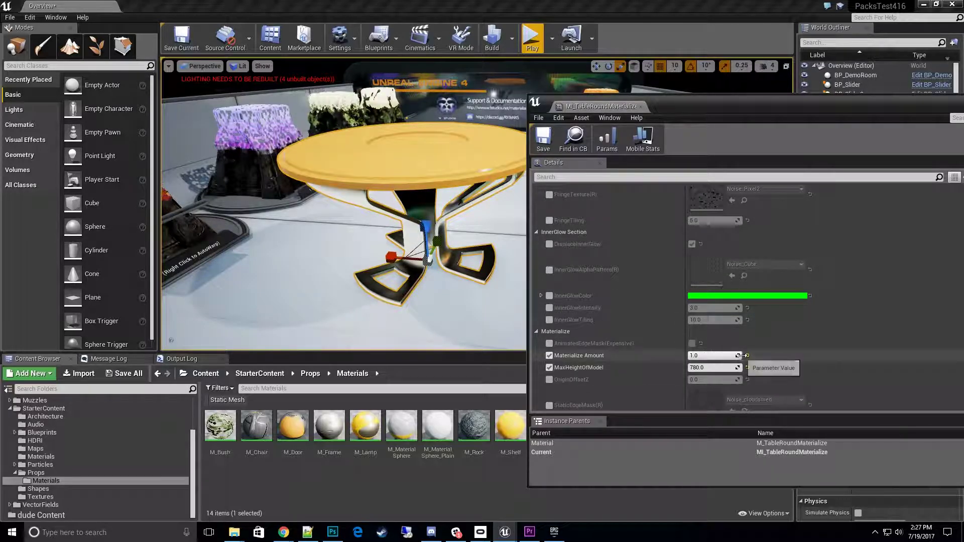
pyautogui.write('.5')
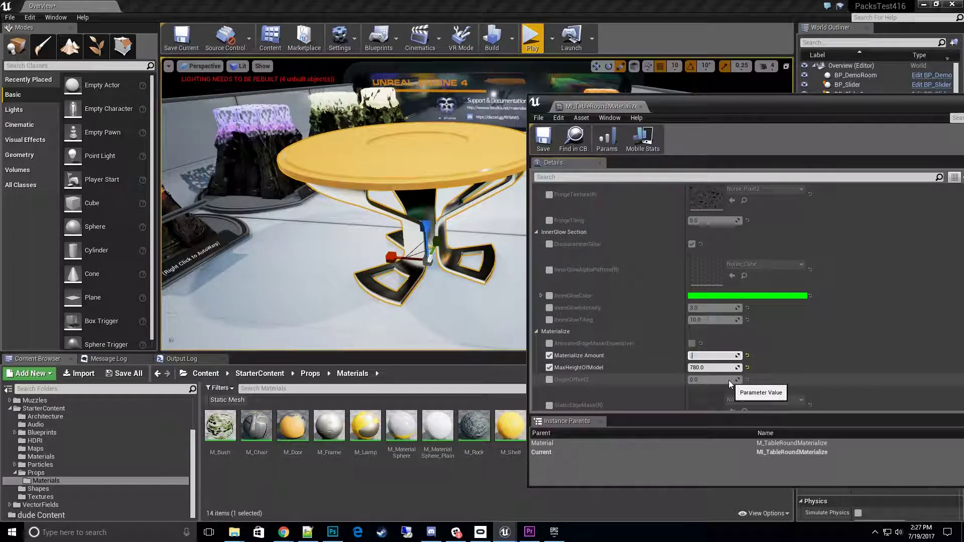
pyautogui.press('Return')
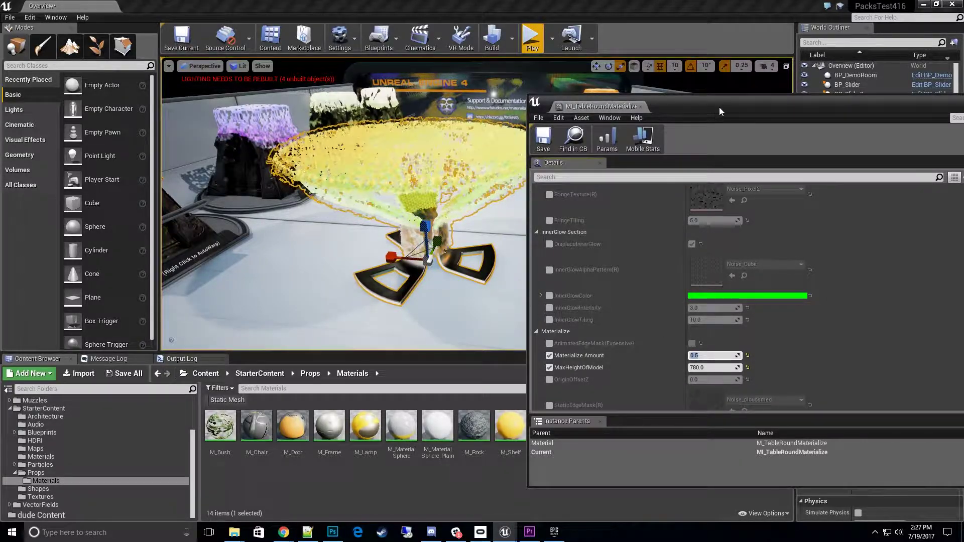
pyautogui.moveTo(719, 107); pyautogui.dragTo(927, 126)
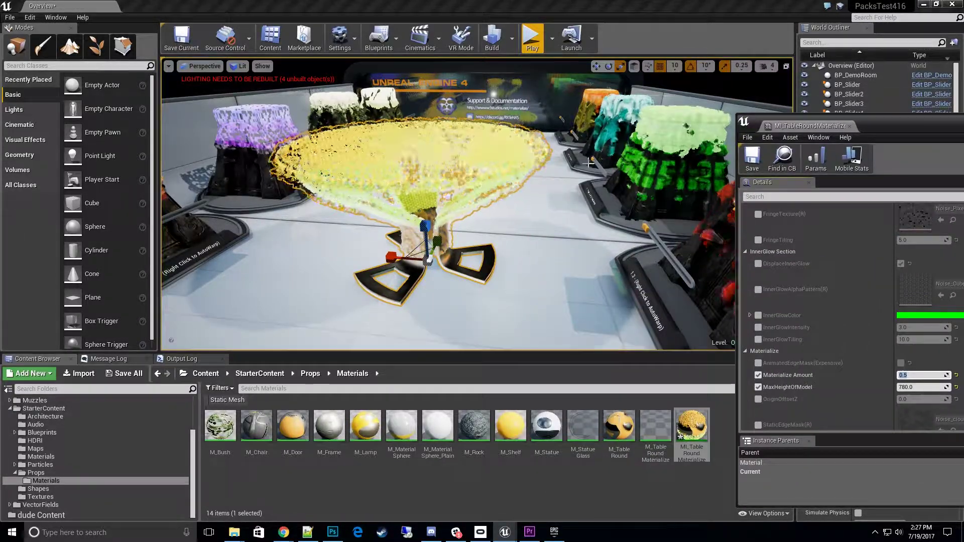
# Select the blue hexagon-patterned stone pillar labelled 1.1 in the level and clear the material editor away from its details.
pyautogui.click(597, 272)
pyautogui.moveTo(598, 272); pyautogui.dragTo(185, 272, button='right')
pyautogui.press('w')
pyautogui.moveTo(447, 226); pyautogui.dragTo(668, 220, button='right')
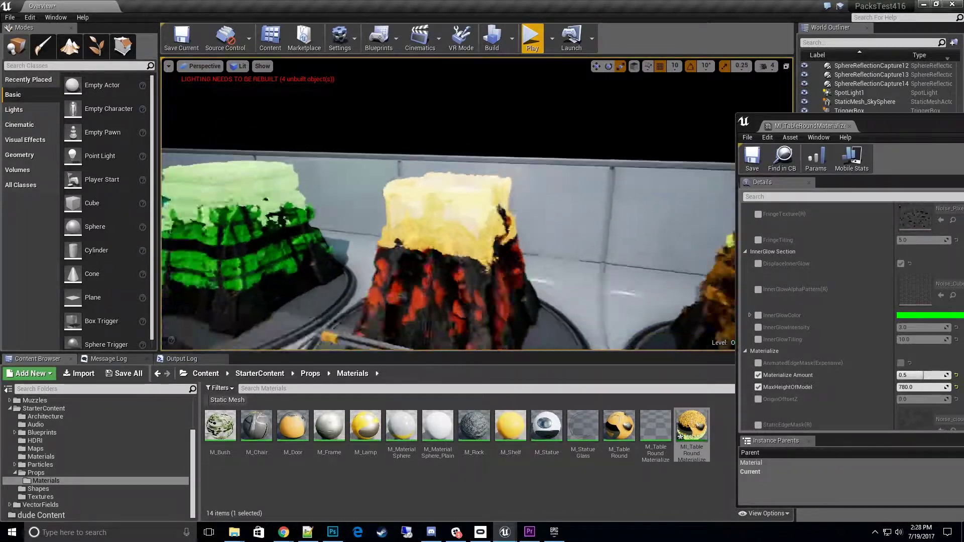
pyautogui.press('w')
pyautogui.moveTo(472, 225); pyautogui.dragTo(628, 170, button='right')
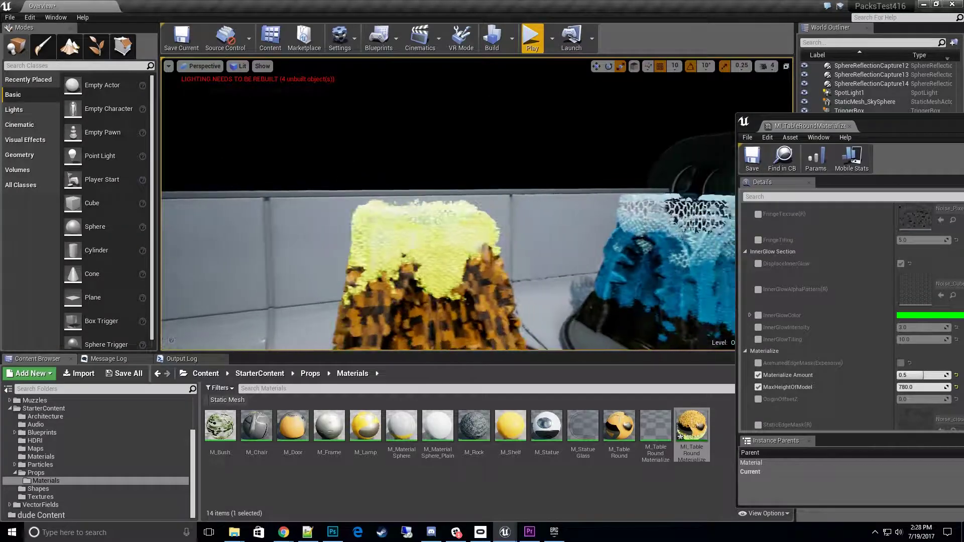
pyautogui.moveTo(472, 196); pyautogui.dragTo(538, 228, button='right')
pyautogui.press('w')
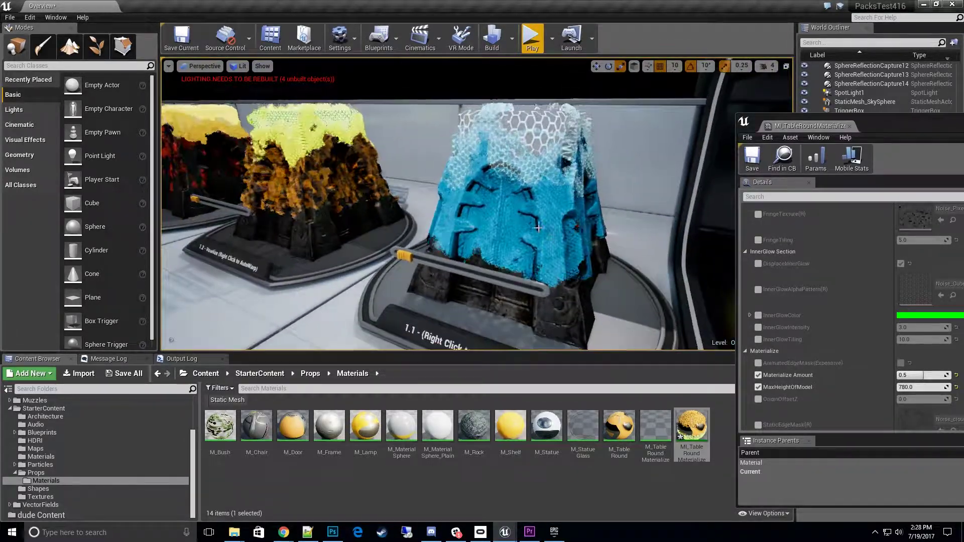
pyautogui.moveTo(472, 264); pyautogui.dragTo(322, 274, button='right')
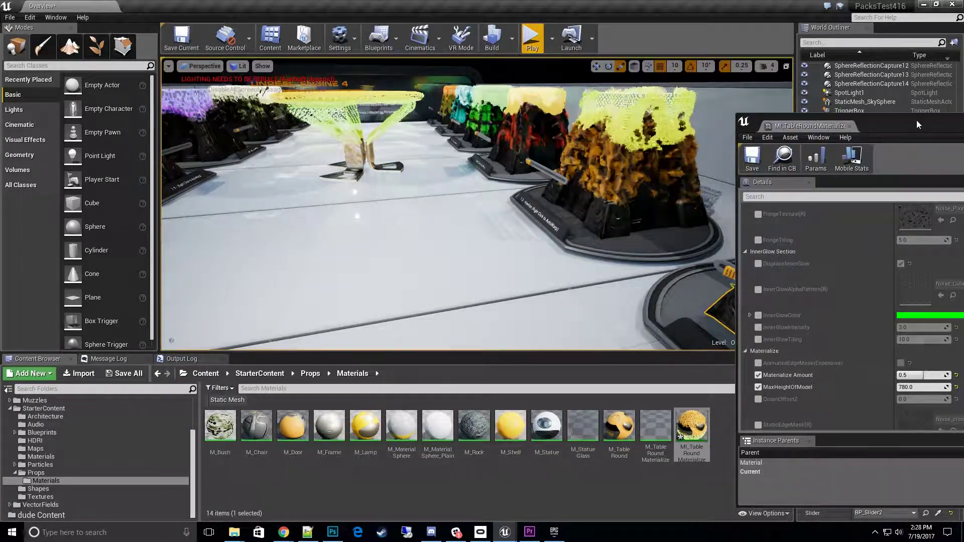
pyautogui.moveTo(917, 123); pyautogui.dragTo(963, 129)
pyautogui.moveTo(605, 256); pyautogui.dragTo(627, 257, button='right')
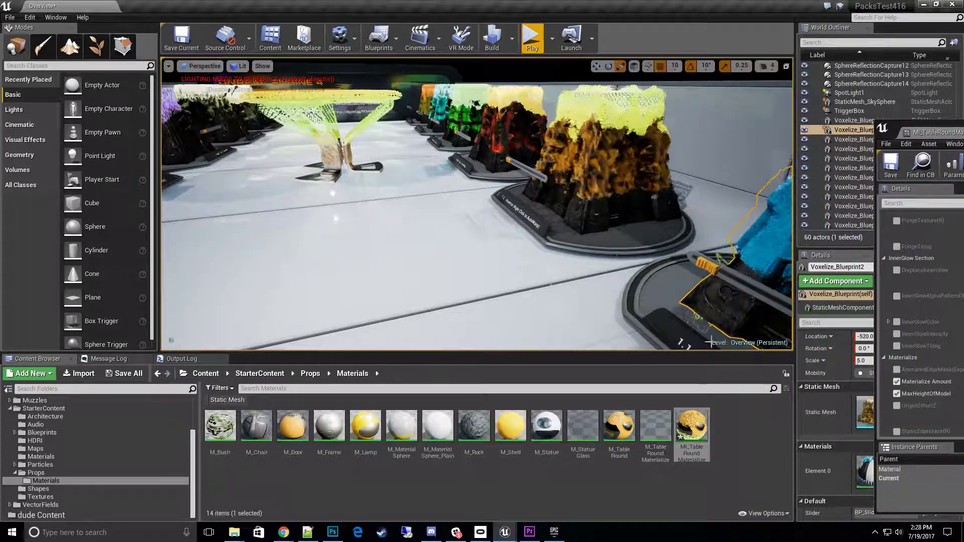
pyautogui.moveTo(885, 124); pyautogui.dragTo(963, 117)
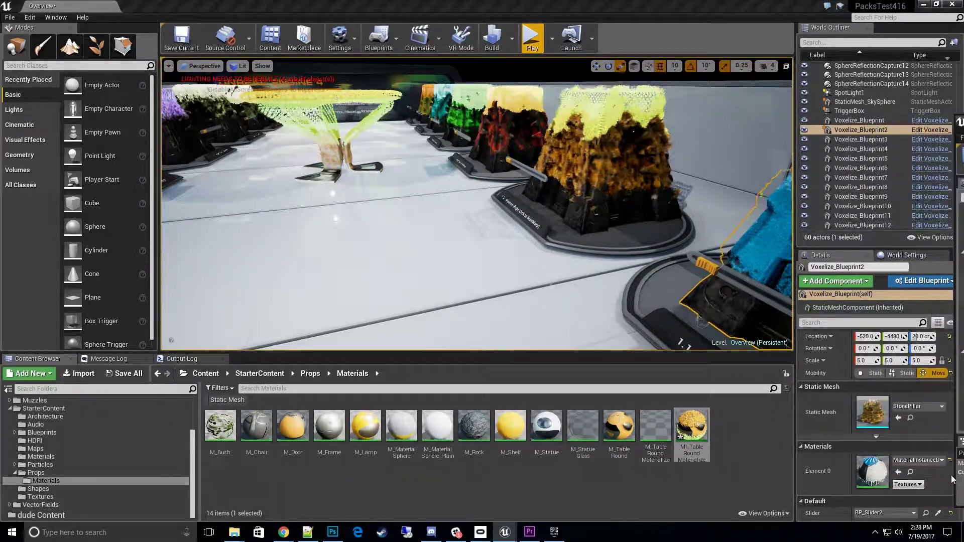
# Open the pillar's source material StonePillar_Mat_Inst2 and close the dynamic material instance editor.
pyautogui.doubleClick(879, 475)
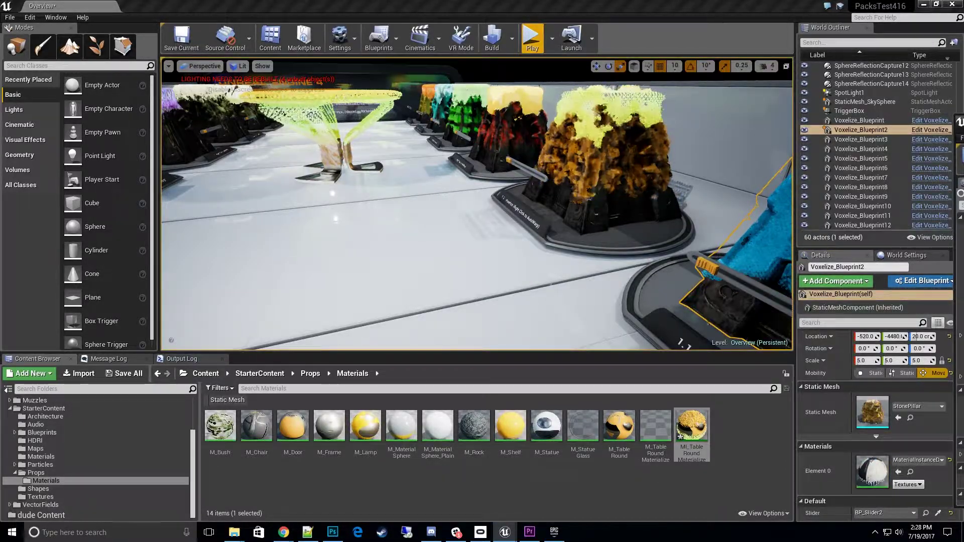
pyautogui.moveTo(963, 122); pyautogui.dragTo(620, 91)
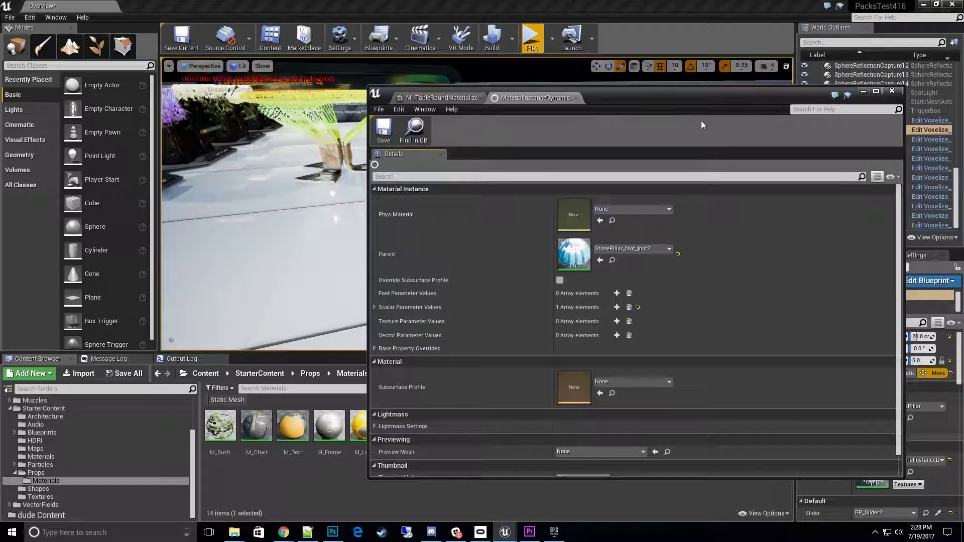
pyautogui.moveTo(667, 96); pyautogui.dragTo(586, 38)
pyautogui.scroll(-4, 904, 416)
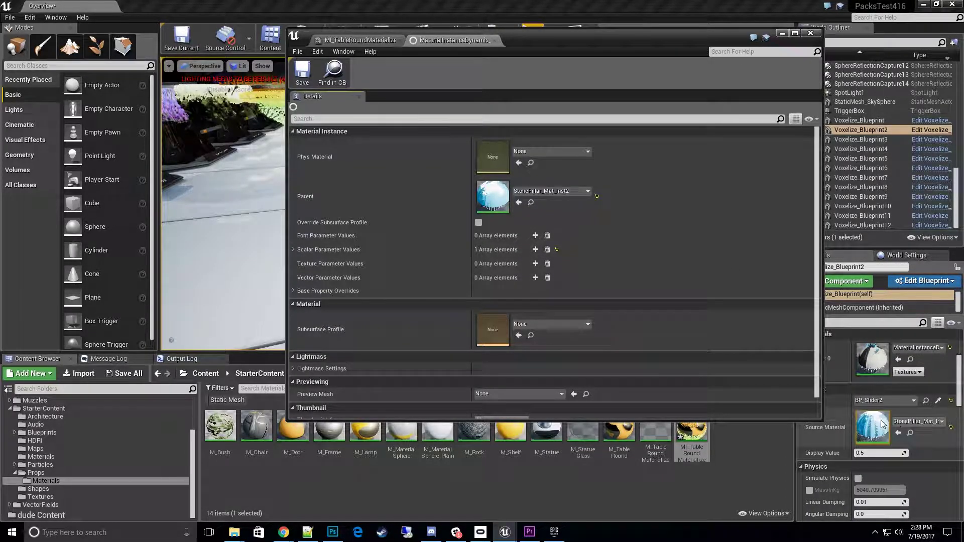
pyautogui.doubleClick(872, 427)
pyautogui.click(495, 40)
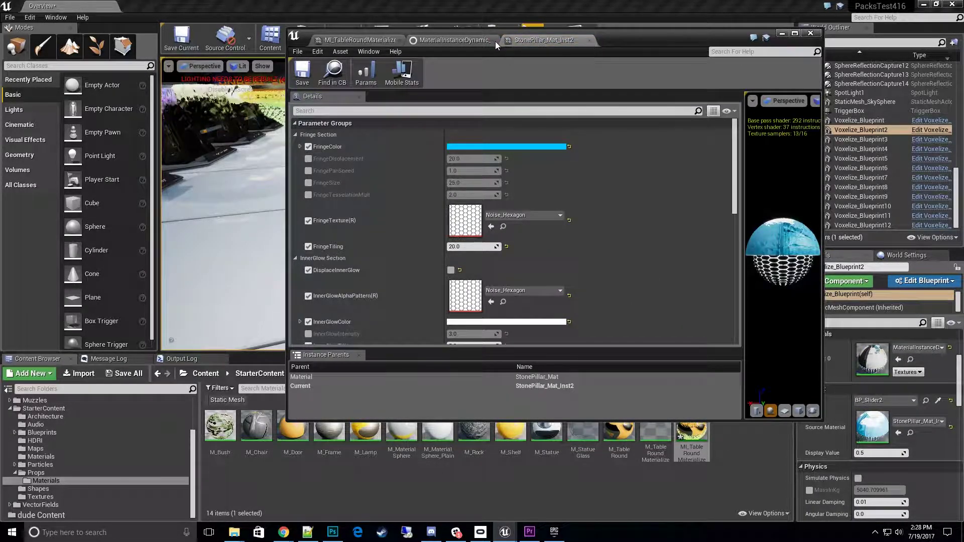
# Arrange StonePillar_Mat_Inst2 and MI_TableRoundMaterialize side by side with their Fringe Section parameters lined up for comparison.
pyautogui.scroll(2, 529, 229)
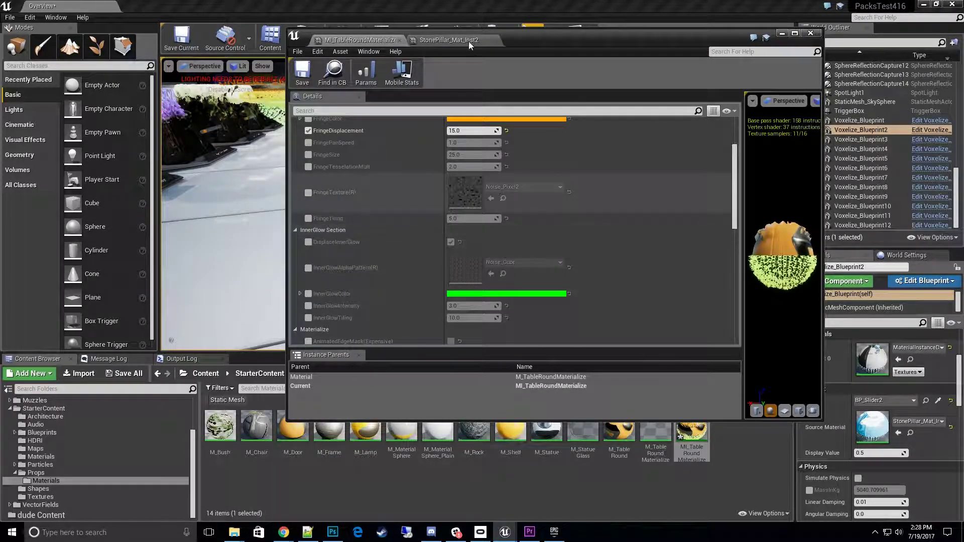
pyautogui.click(447, 42)
pyautogui.moveTo(522, 38); pyautogui.dragTo(589, 8)
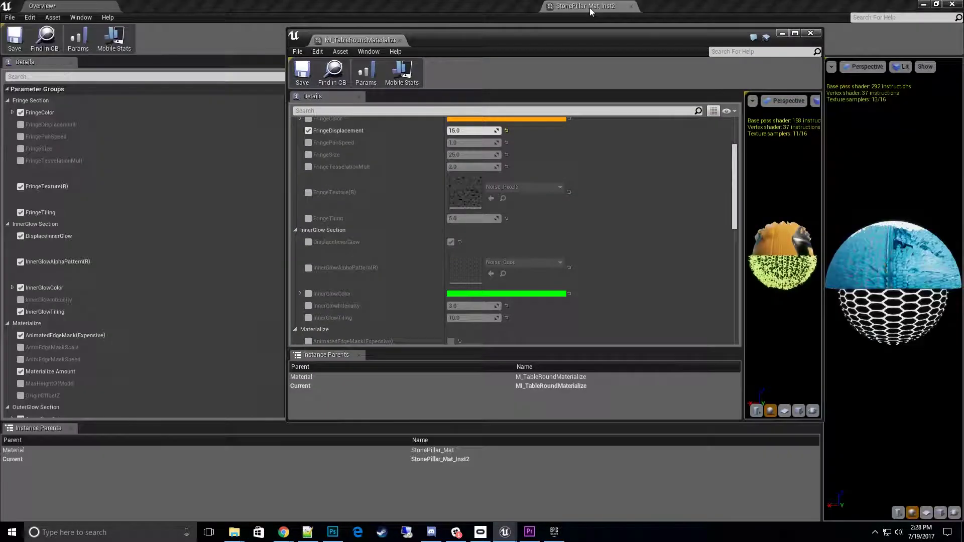
pyautogui.moveTo(189, 12); pyautogui.dragTo(73, 12)
pyautogui.moveTo(436, 41); pyautogui.dragTo(609, 20)
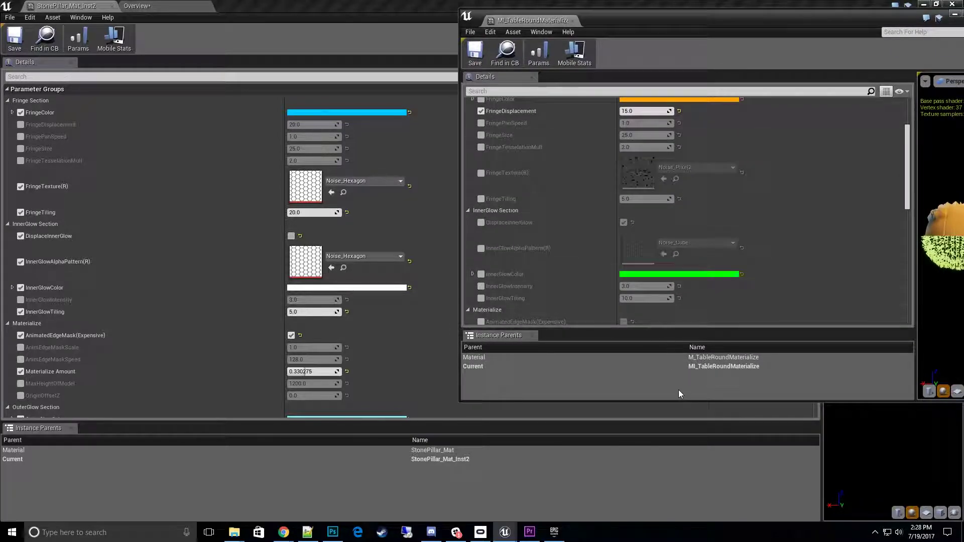
pyautogui.moveTo(670, 401); pyautogui.dragTo(693, 528)
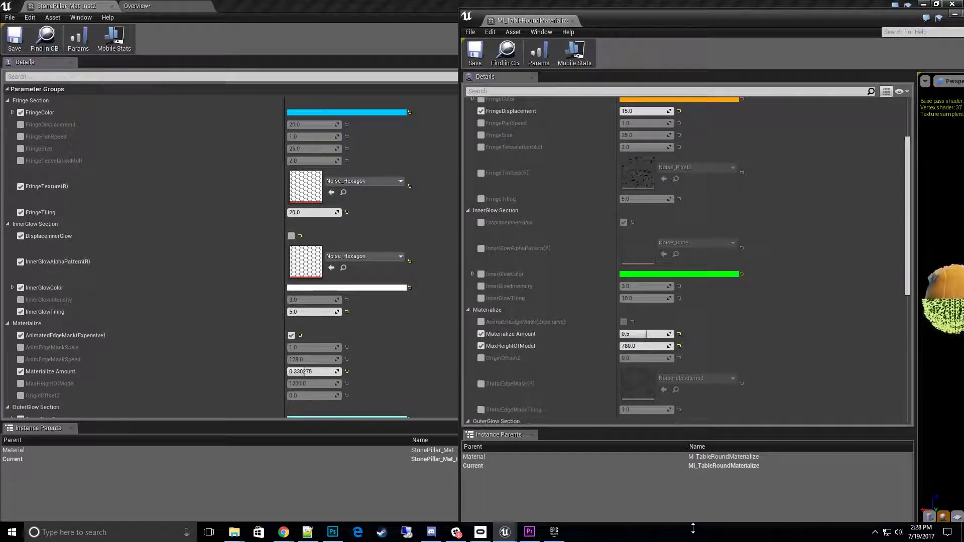
pyautogui.doubleClick(705, 11)
pyautogui.scroll(2, 662, 154)
pyautogui.scroll(1, 662, 154)
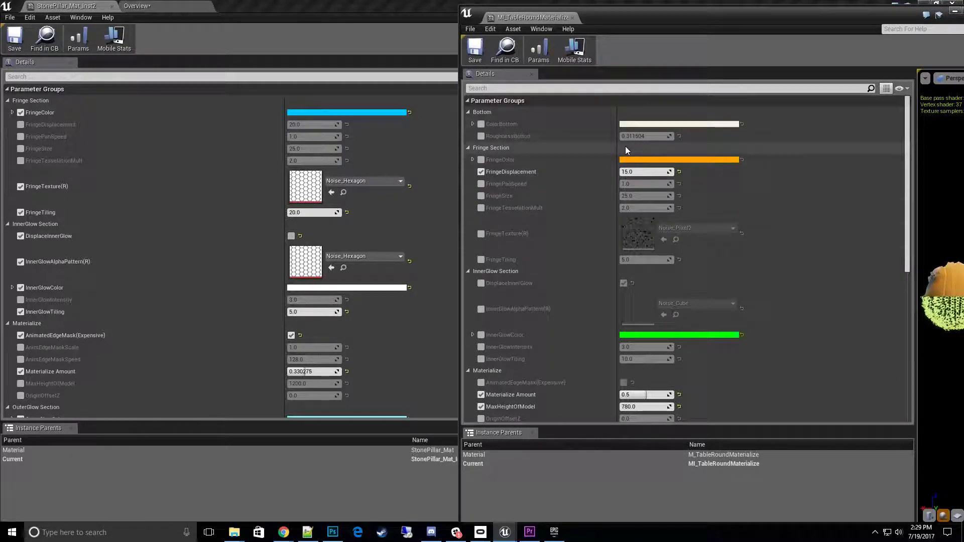
pyautogui.scroll(-2, 579, 168)
pyautogui.scroll(-1, 580, 168)
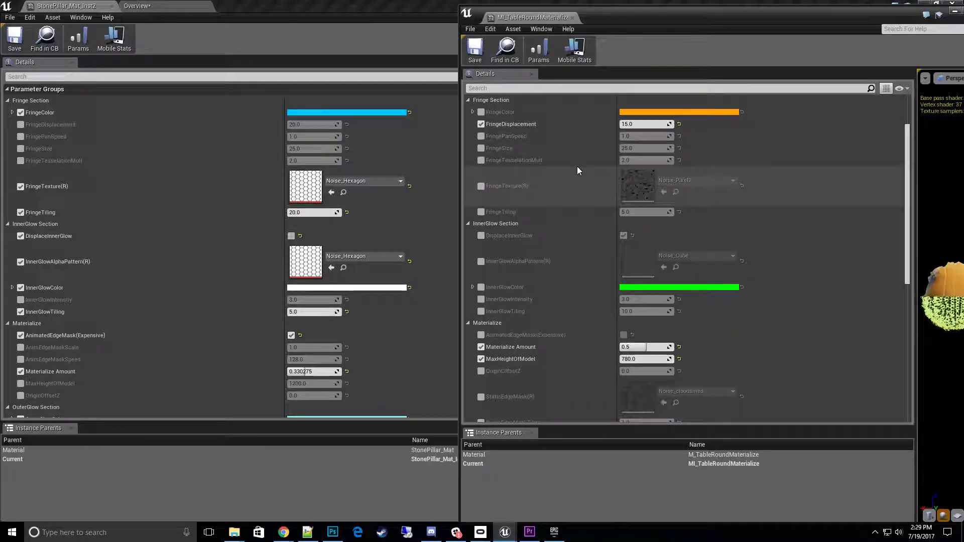
# Enable the FringeColor override in MI_TableRoundMaterialize and copy the pillar's fringe color into it, Hex sRGB 00C5FFFF.
pyautogui.click(480, 112)
pyautogui.click(369, 113)
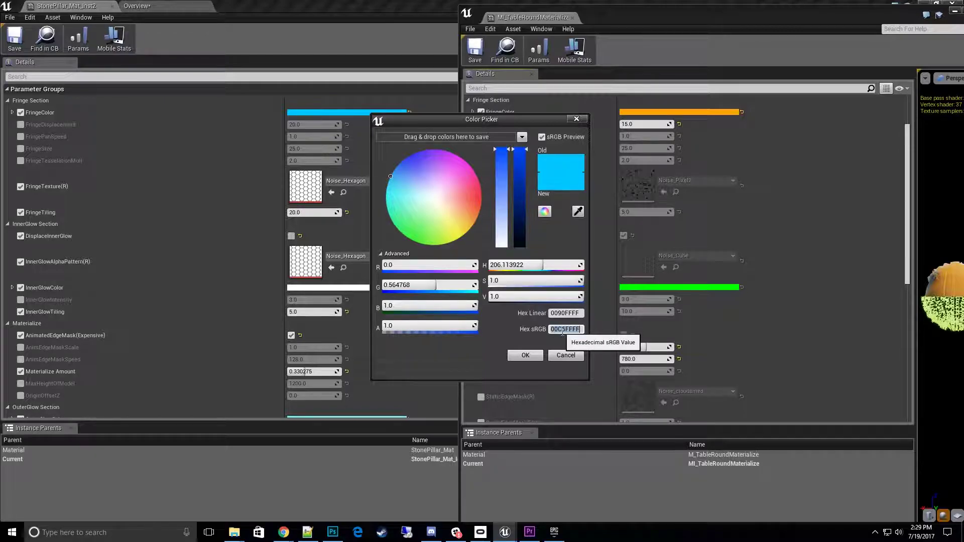
pyautogui.click(525, 355)
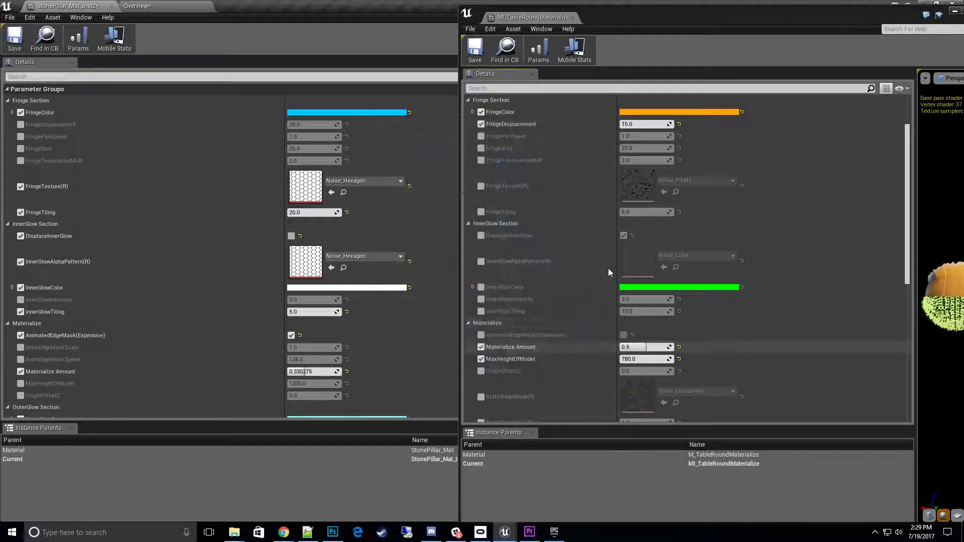
pyautogui.click(655, 114)
pyautogui.click(658, 113)
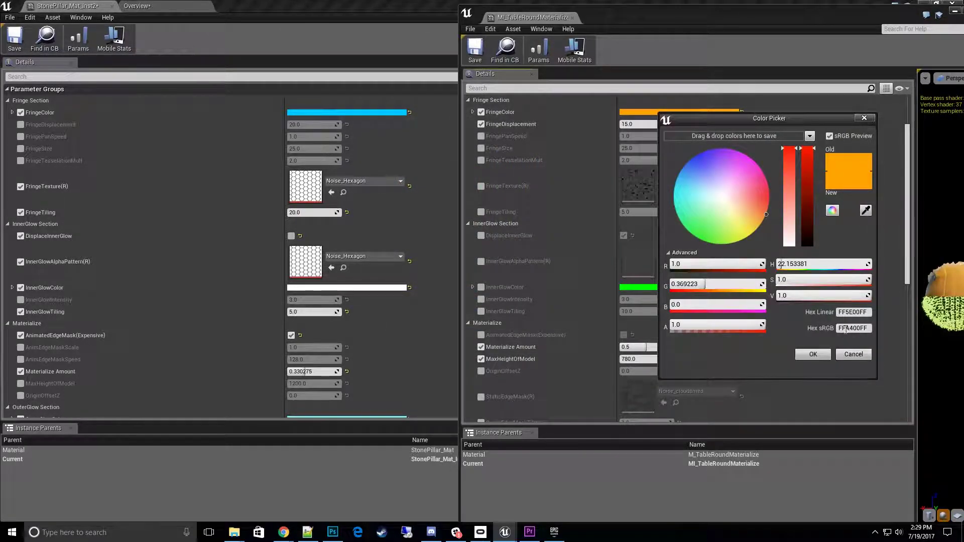
pyautogui.click(846, 329)
pyautogui.click(813, 355)
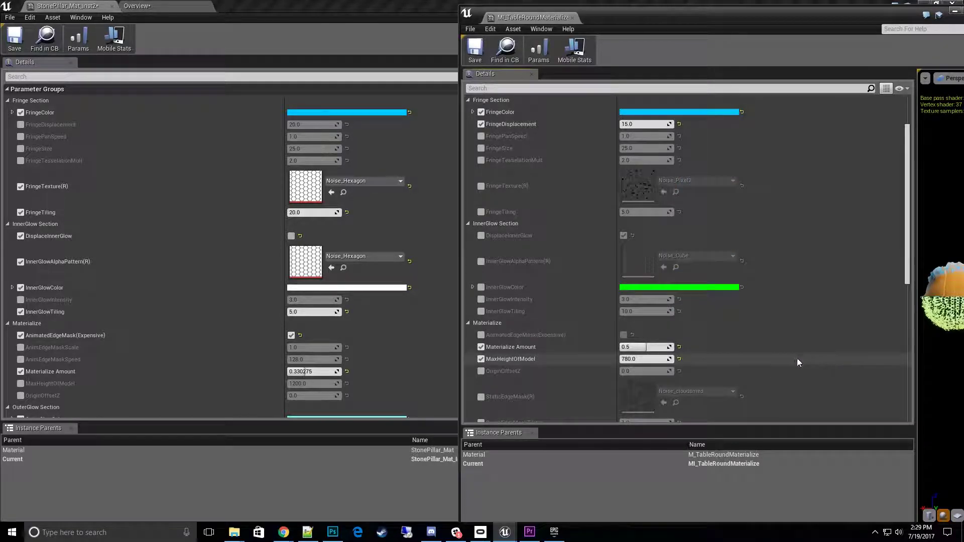
# Disable the table material's FringeDisplacement override, enable FringeTexture(R) and set it to Noise_Hexagon.
pyautogui.click(481, 124)
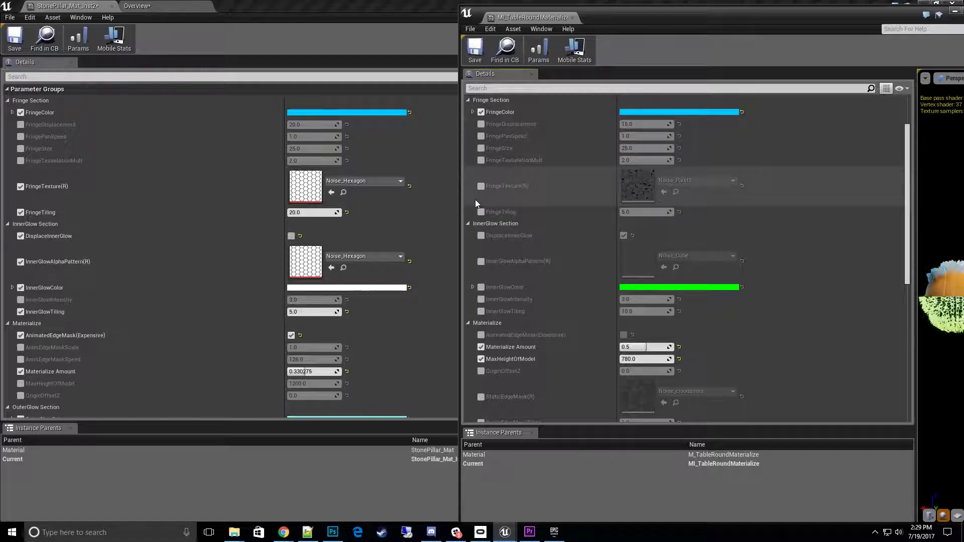
pyautogui.click(481, 186)
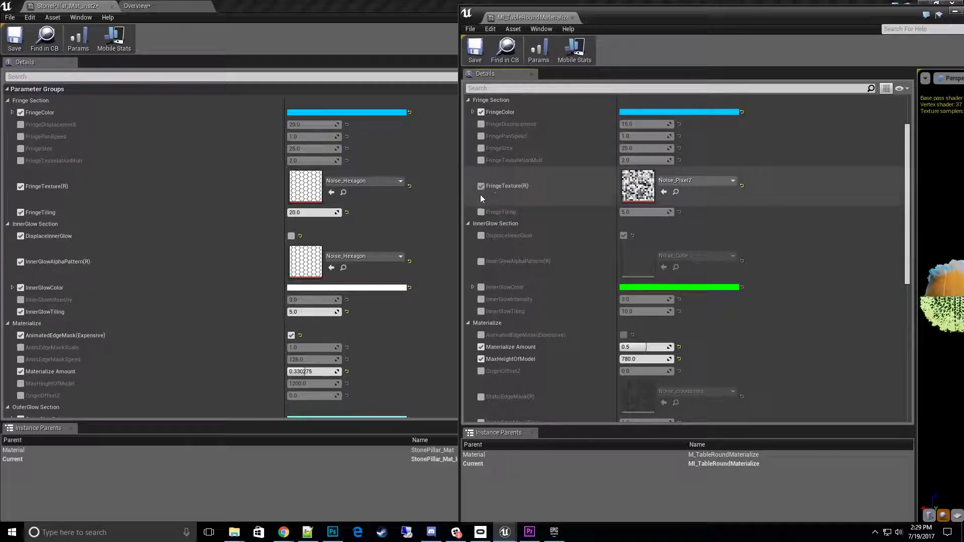
pyautogui.click(343, 193)
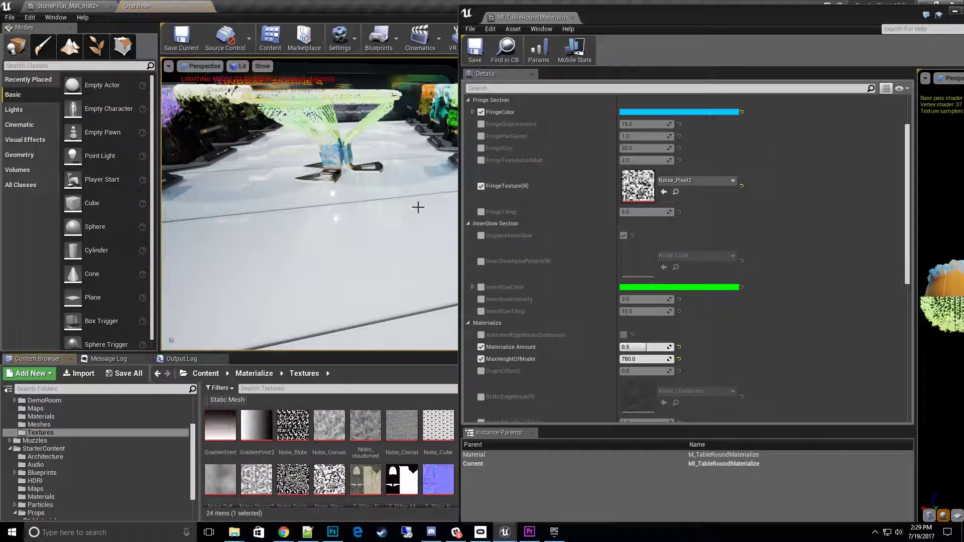
pyautogui.click(664, 193)
# Detach StonePillar_Mat_Inst2 into its own maximized window and place the MI_TableRoundMaterialize editor beside its parameters.
pyautogui.click(95, 6)
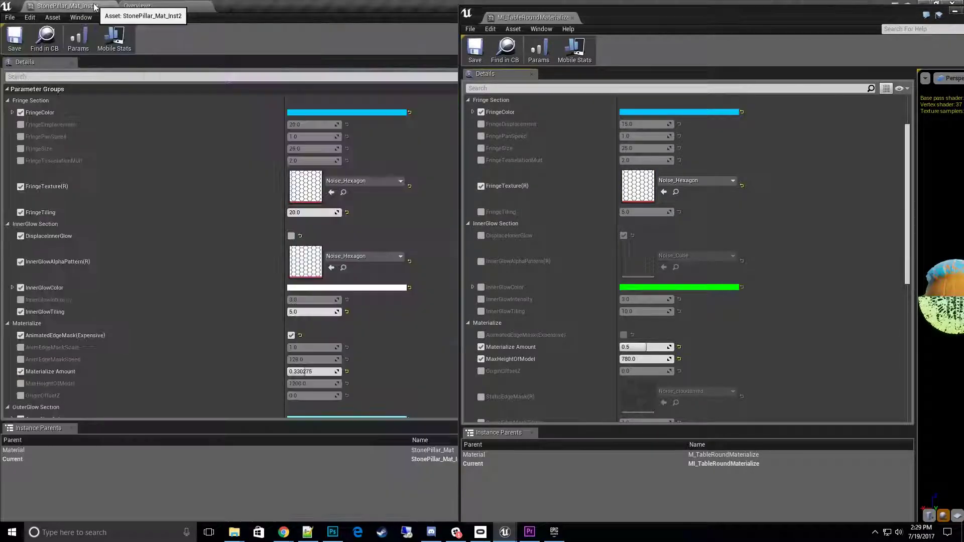
pyautogui.moveTo(74, 30); pyautogui.dragTo(111, 19)
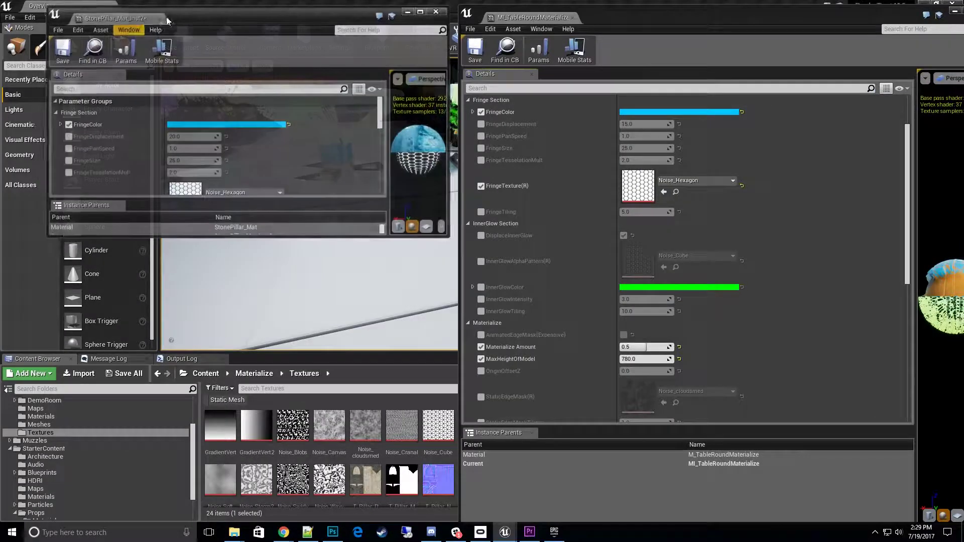
pyautogui.doubleClick(195, 18)
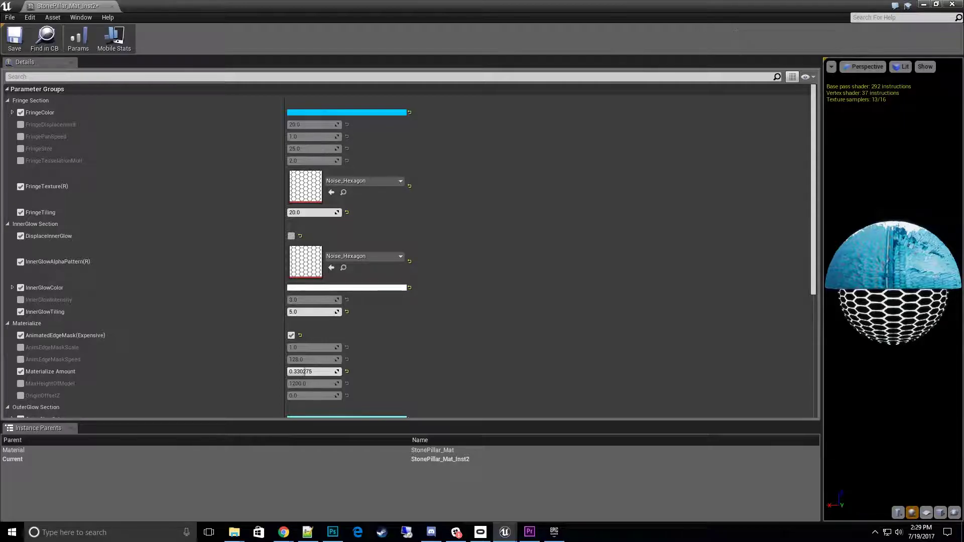
pyautogui.moveTo(678, 12); pyautogui.dragTo(644, 10)
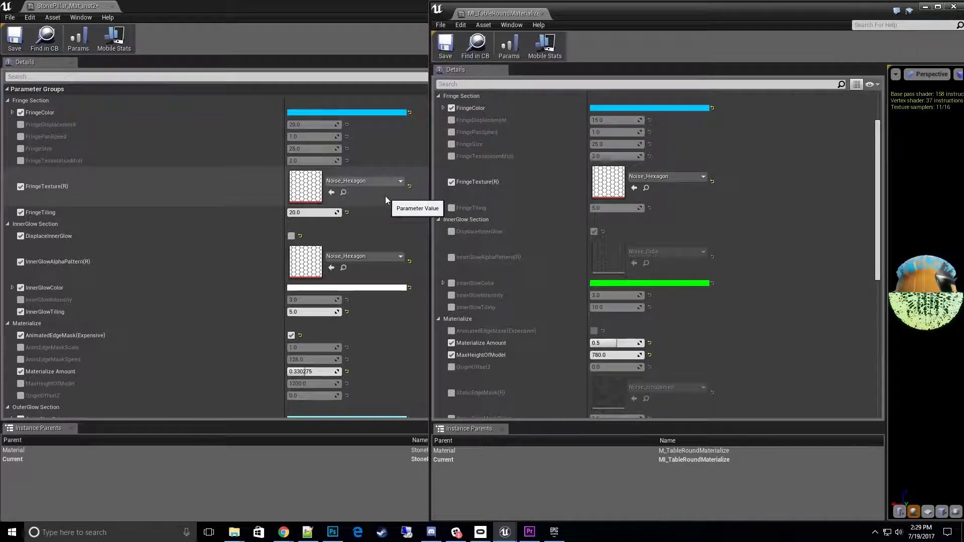
# Enable FringeTiling in MI_TableRoundMaterialize and set it to 20, and override DisplaceInnerGlow so it is switched off.
pyautogui.click(451, 207)
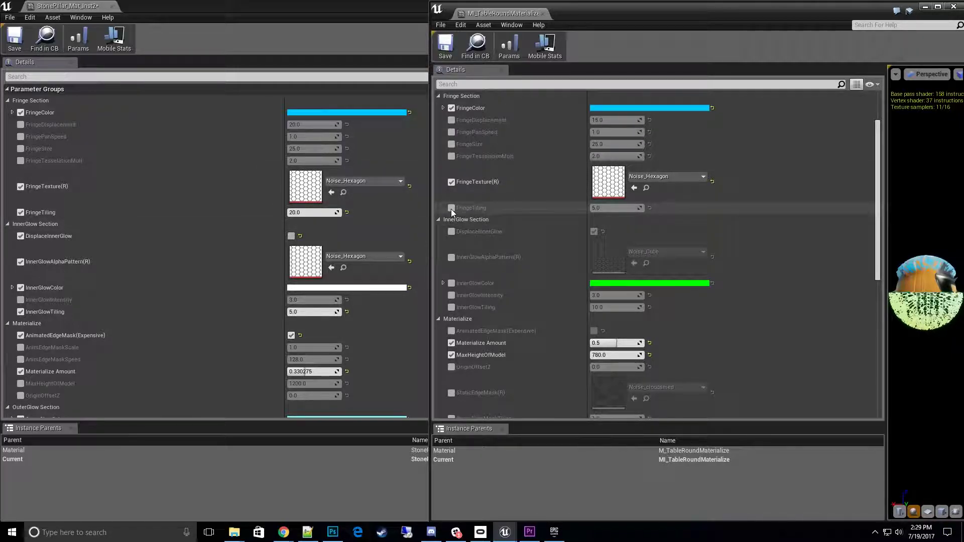
pyautogui.click(618, 208)
pyautogui.write('20')
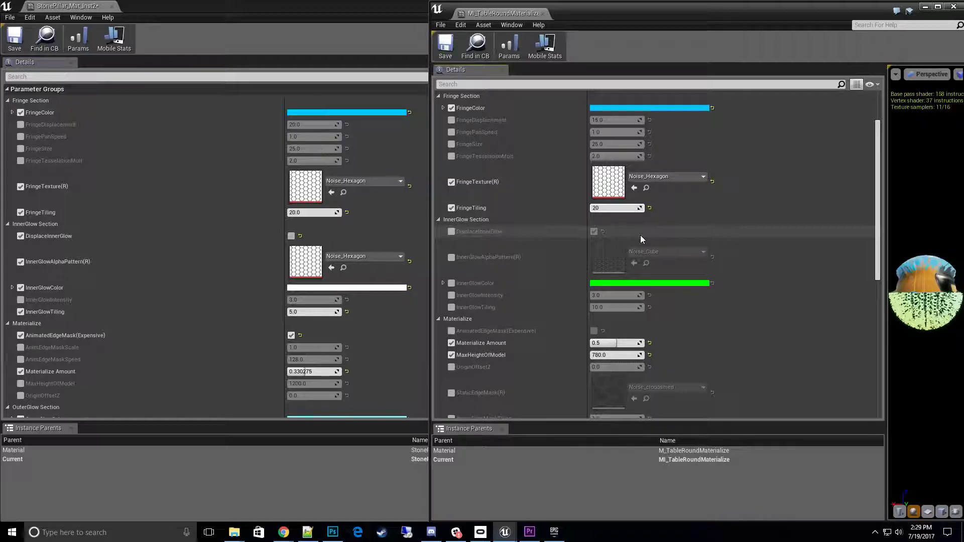
pyautogui.press('Return')
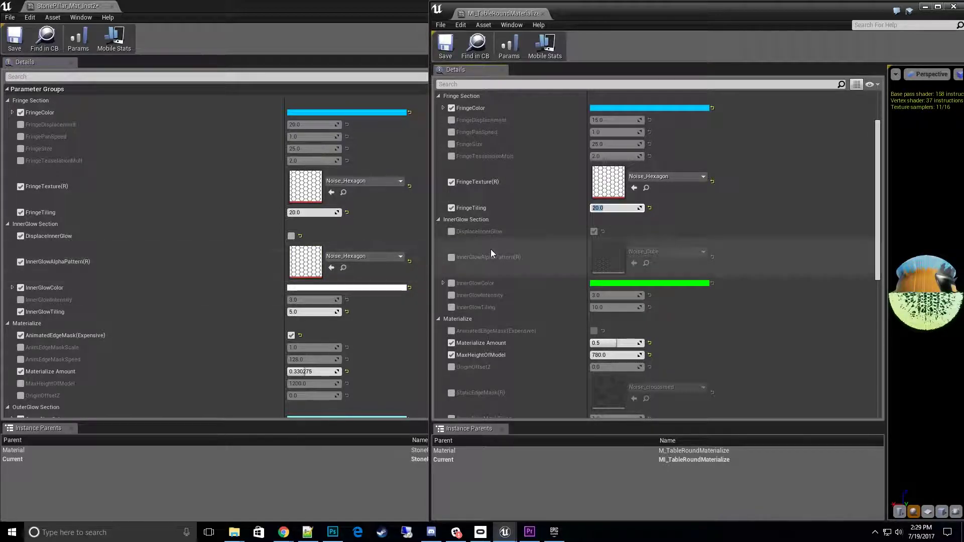
pyautogui.click(451, 232)
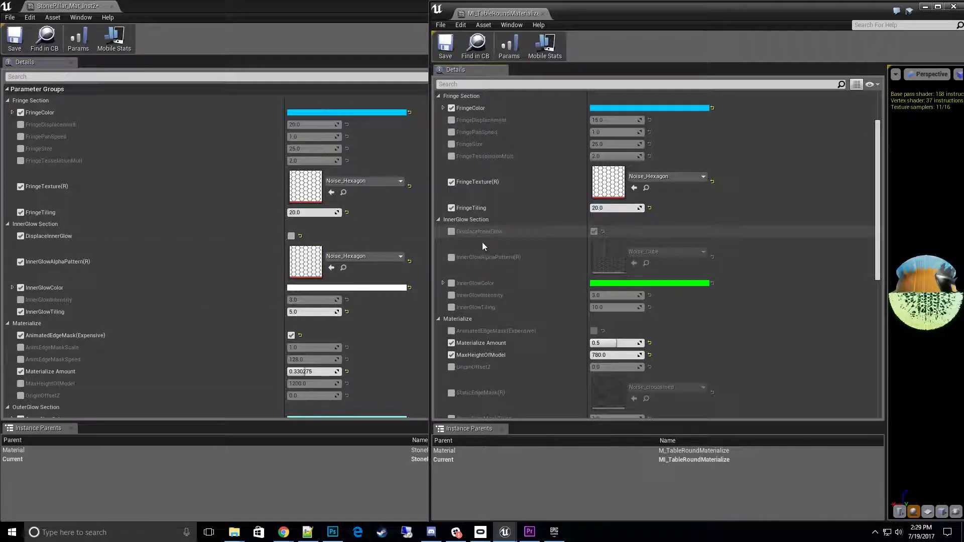
pyautogui.click(595, 233)
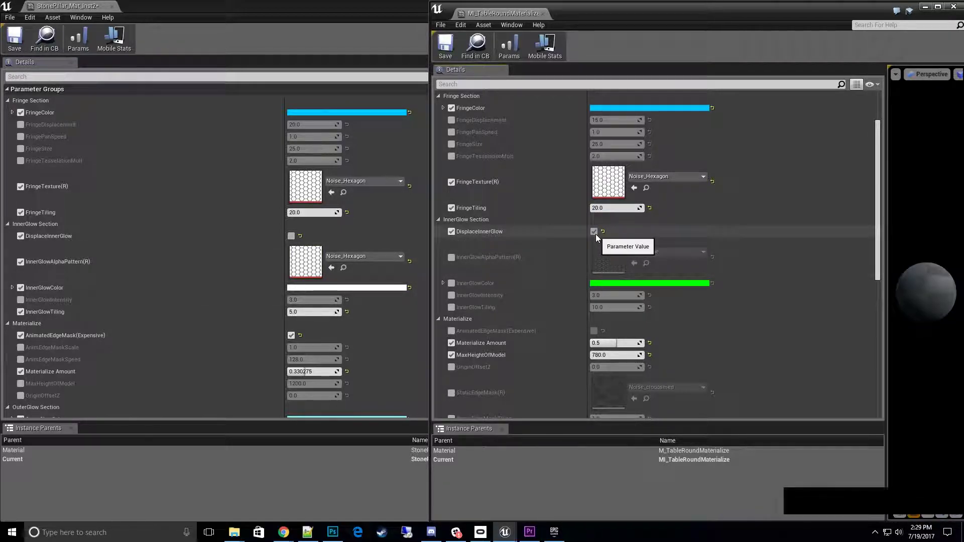
# Enable the table material's InnerGlowAlphaPattern(R) and assign Noise_Hexagon, docking the StonePillar_Mat_Inst2 editor back into the main editor window.
pyautogui.click(451, 258)
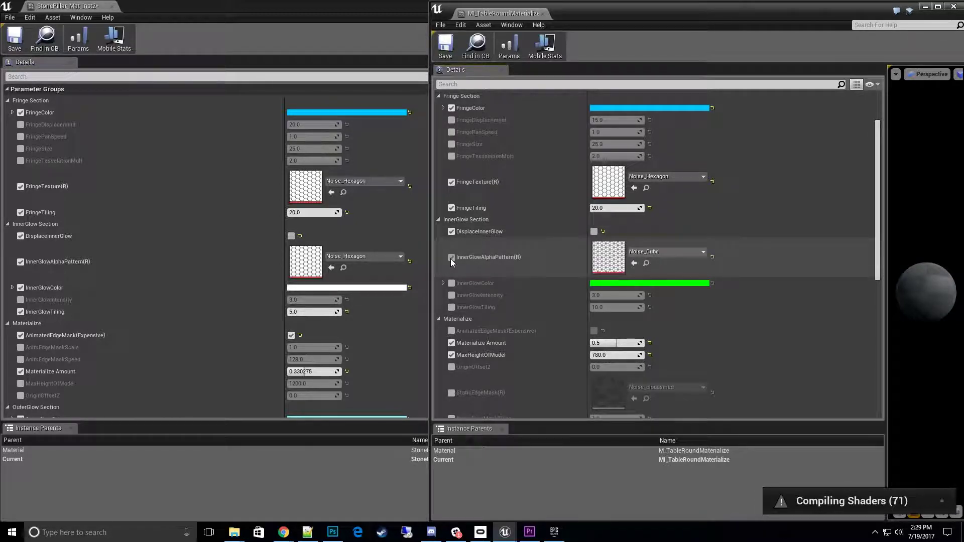
pyautogui.click(342, 269)
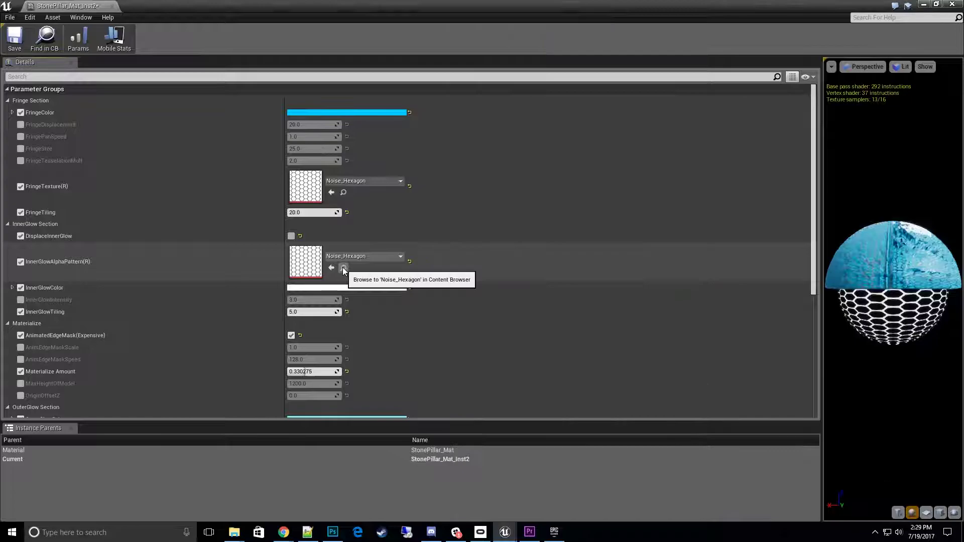
pyautogui.moveTo(827, 18); pyautogui.dragTo(240, 34)
pyautogui.moveTo(171, 40); pyautogui.dragTo(166, 8)
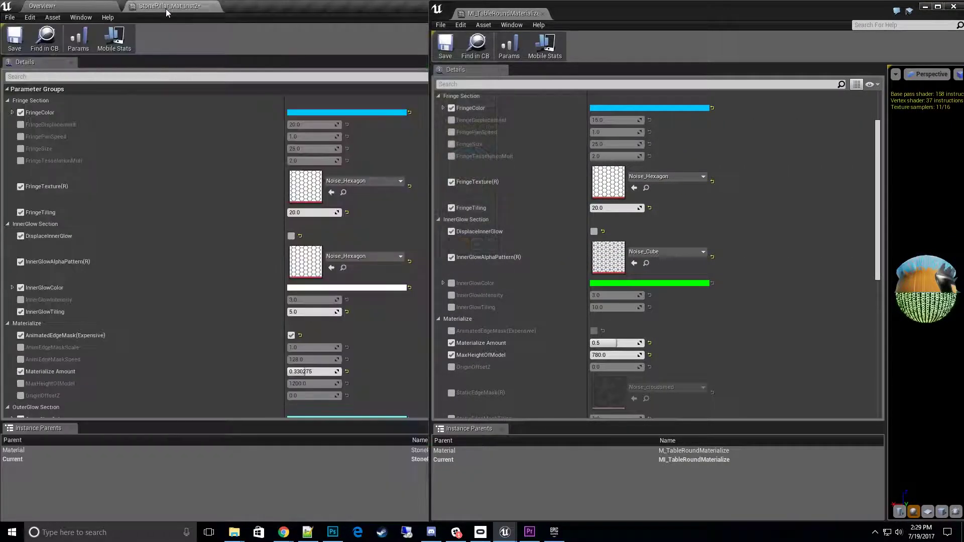
pyautogui.click(633, 264)
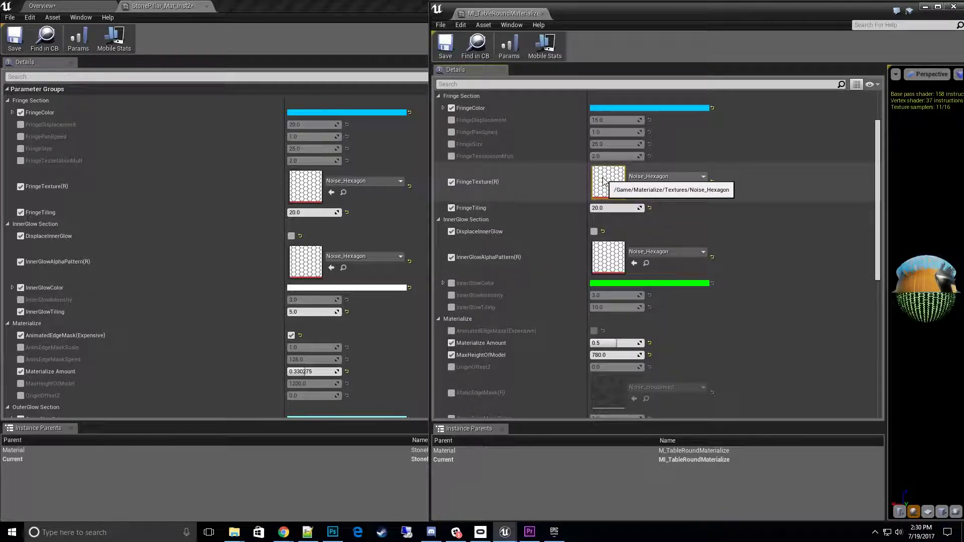
# Enable the InnerGlowColor override in the table material and desaturate its color to pure white, Hex sRGB FFFFFFFF.
pyautogui.scroll(-2, 656, 228)
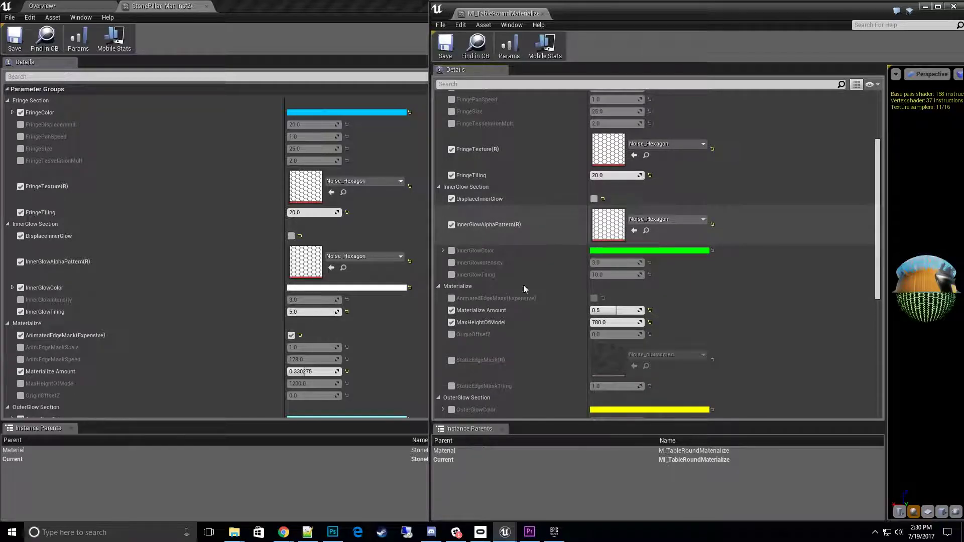
pyautogui.scroll(-2, 255, 289)
pyautogui.scroll(-1, 255, 293)
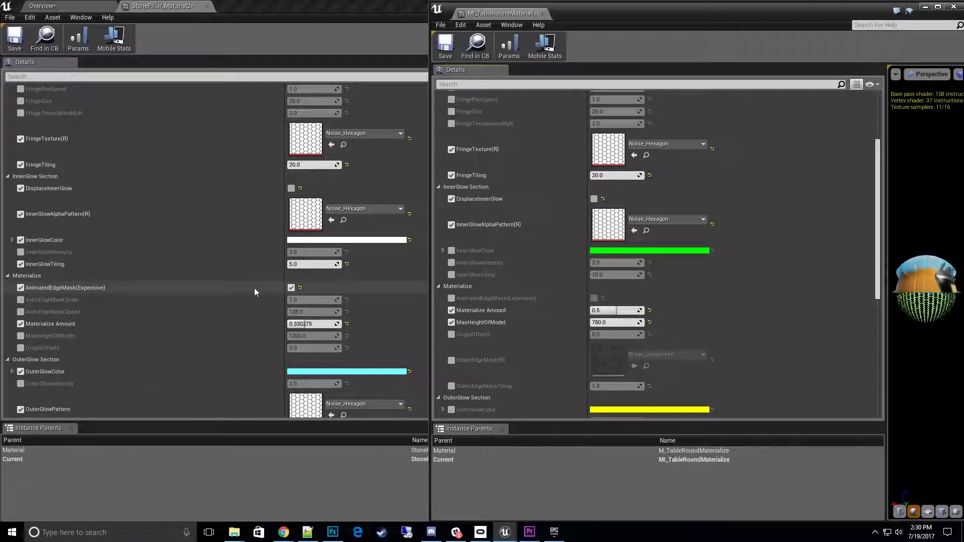
pyautogui.click(451, 250)
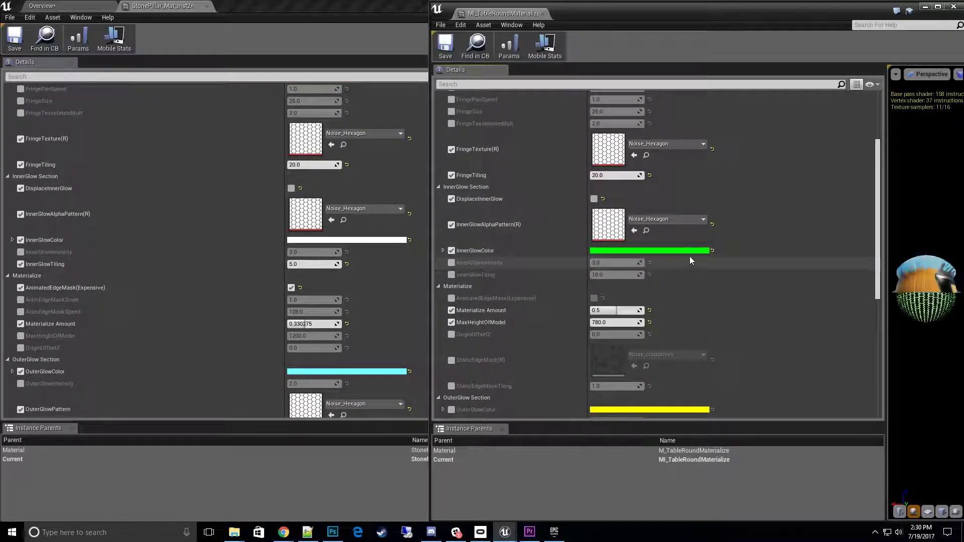
pyautogui.click(686, 250)
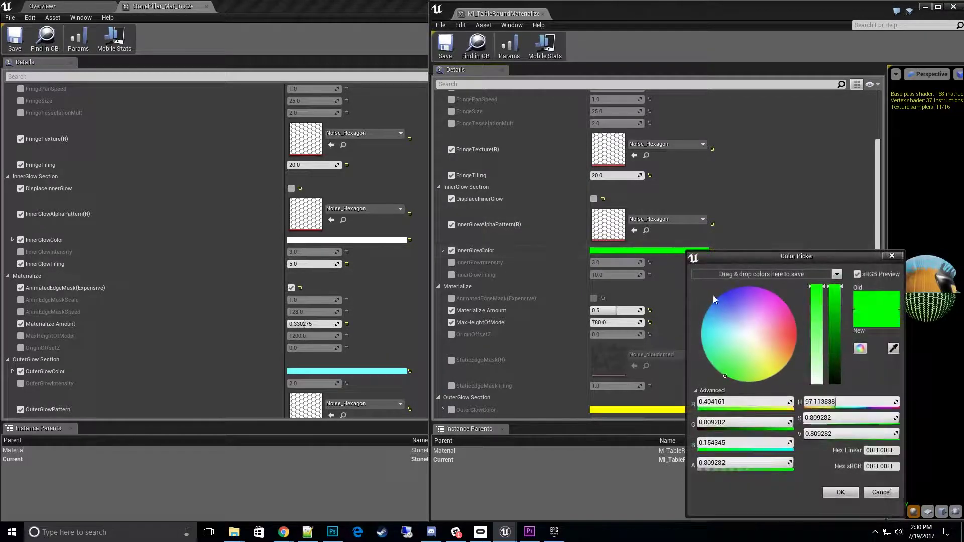
pyautogui.moveTo(818, 290); pyautogui.dragTo(834, 488)
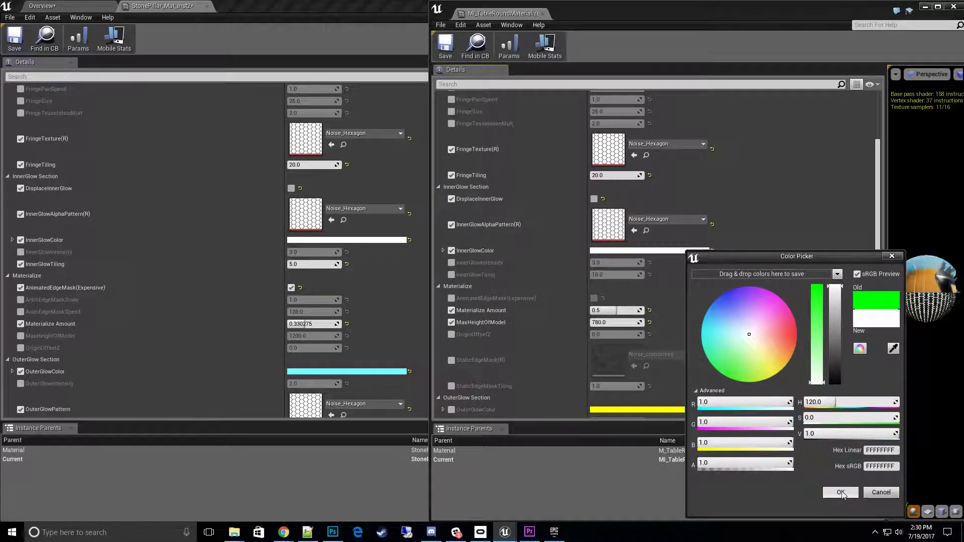
pyautogui.click(843, 492)
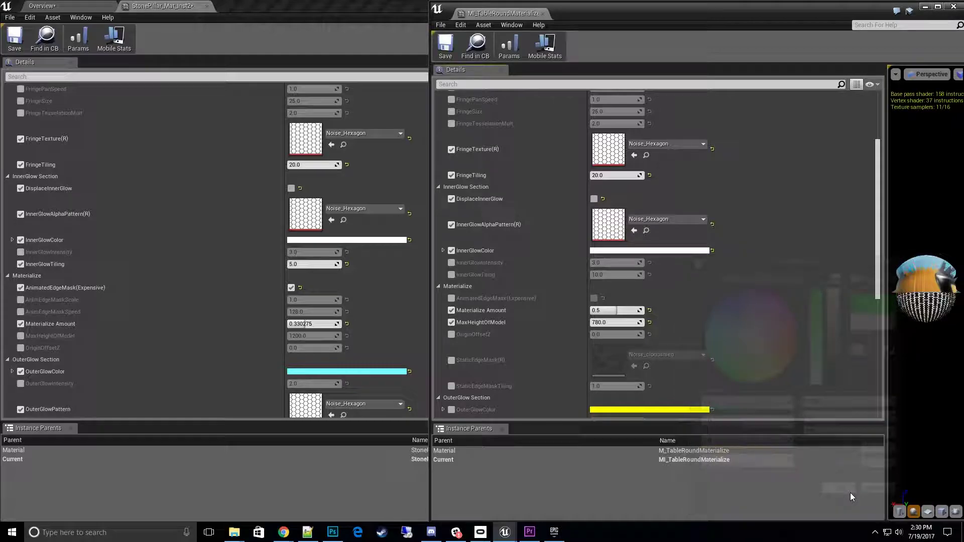
# Enable the table material's InnerGlowTiling at 5 and turn on AnimatedEdgeMask(Expensive).
pyautogui.click(450, 274)
pyautogui.click(616, 275)
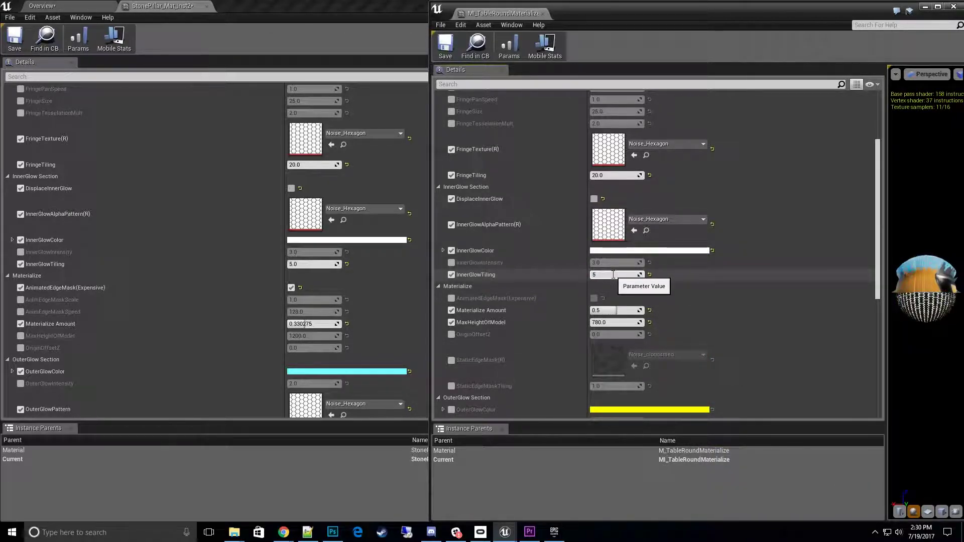
pyautogui.press('Return')
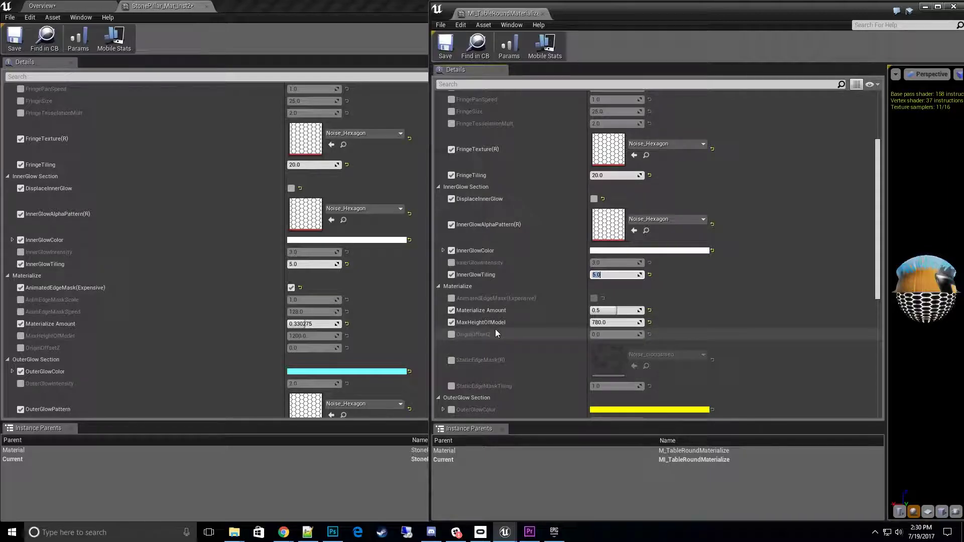
pyautogui.click(451, 298)
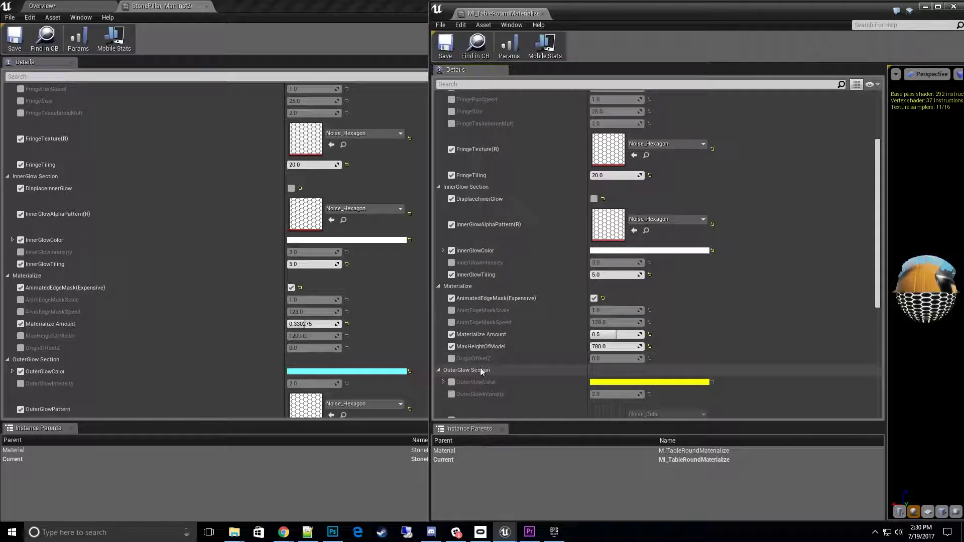
# Enable OuterGlowColor in the table material and copy the pillar's outer glow color into it, Hex sRGB 76FFFEFF.
pyautogui.scroll(-2, 648, 274)
pyautogui.scroll(-5, 642, 281)
pyautogui.scroll(-6, 186, 292)
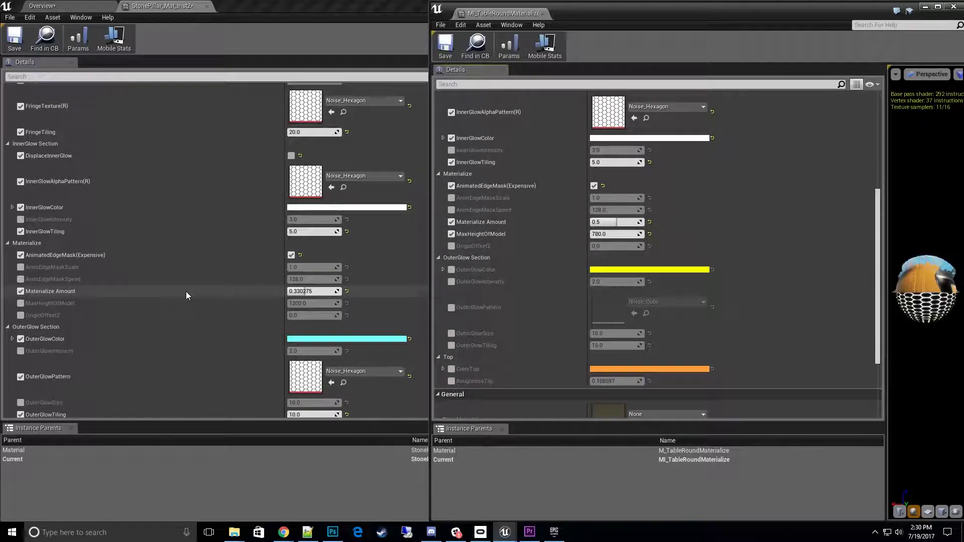
pyautogui.scroll(-1, 186, 297)
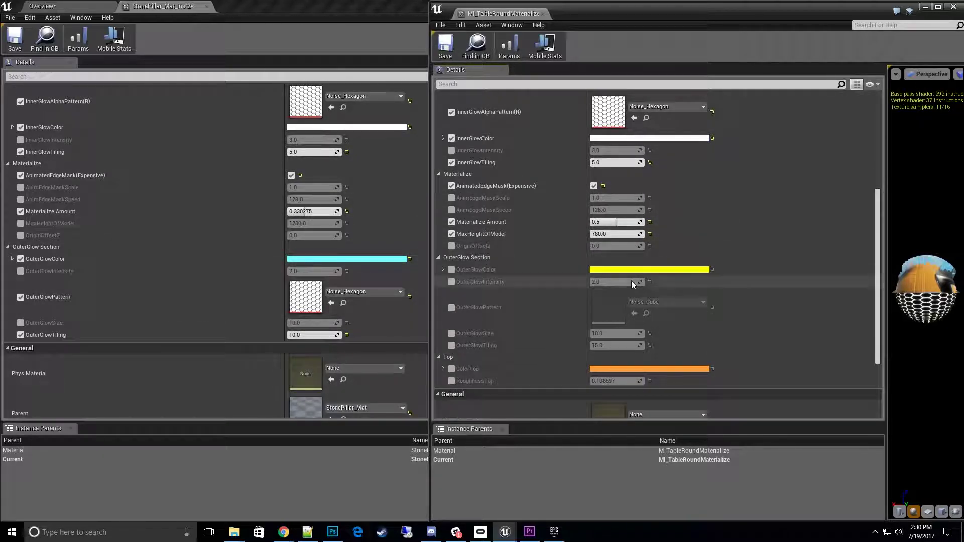
pyautogui.click(338, 260)
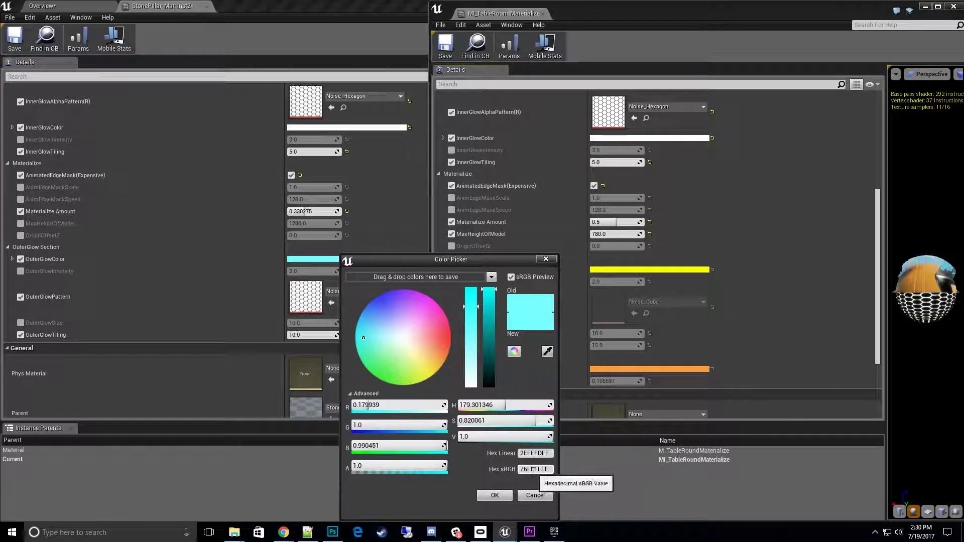
pyautogui.click(494, 500)
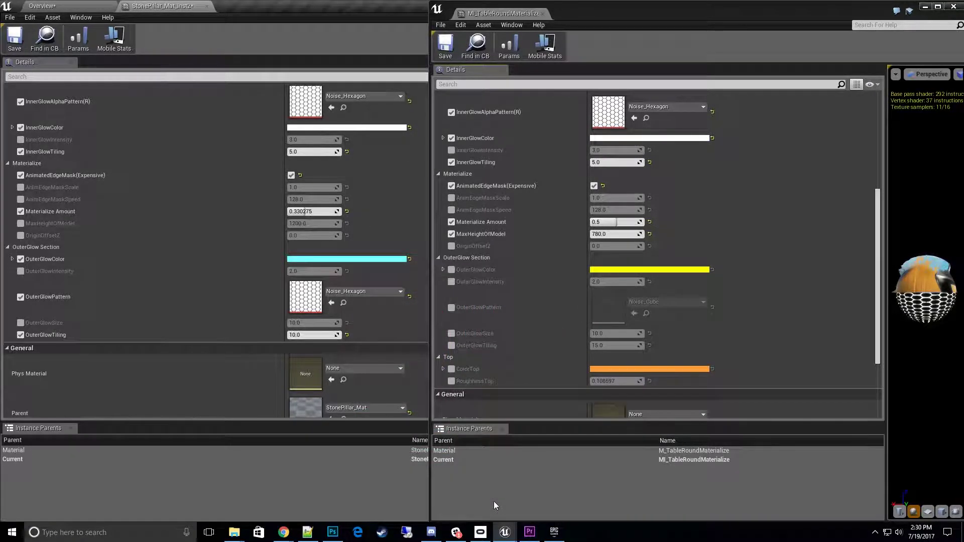
pyautogui.click(452, 270)
pyautogui.click(622, 271)
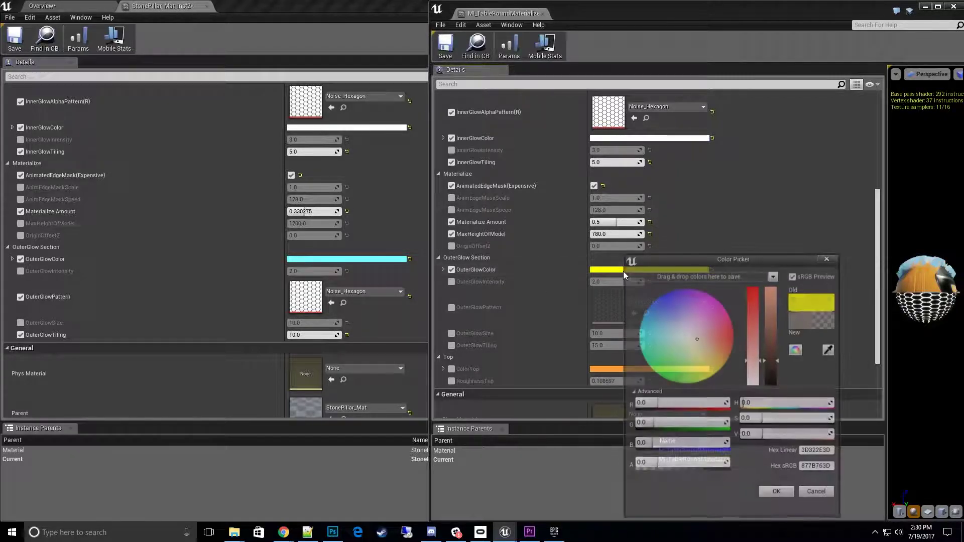
pyautogui.click(817, 469)
pyautogui.click(782, 496)
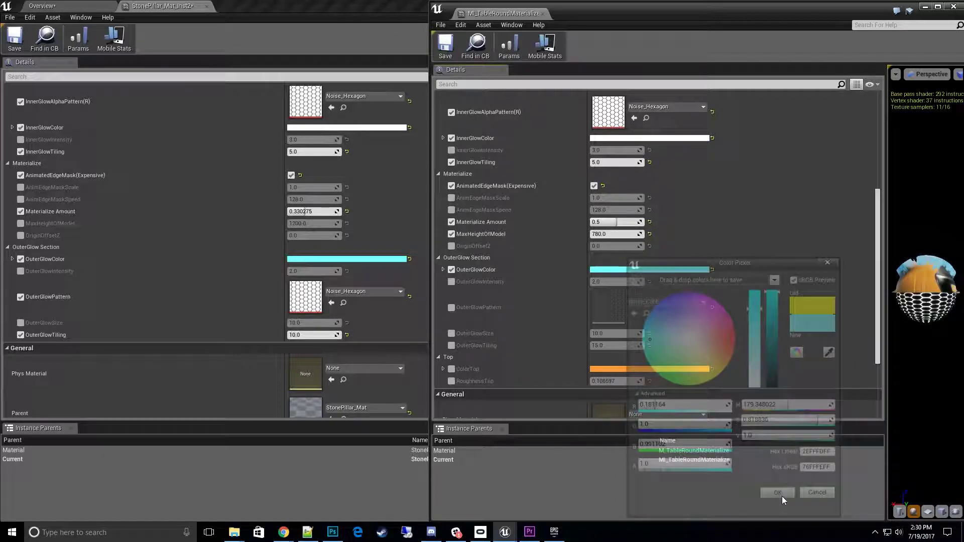
# Override OuterGlowPattern with Noise_Hexagon and OuterGlowTiling with 10 in the table material, and save the instance.
pyautogui.click(451, 308)
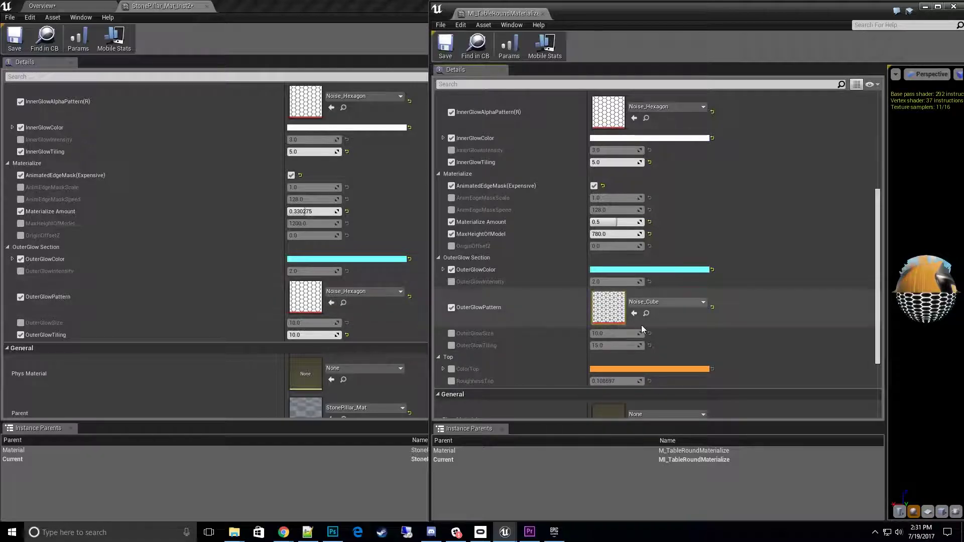
pyautogui.click(634, 314)
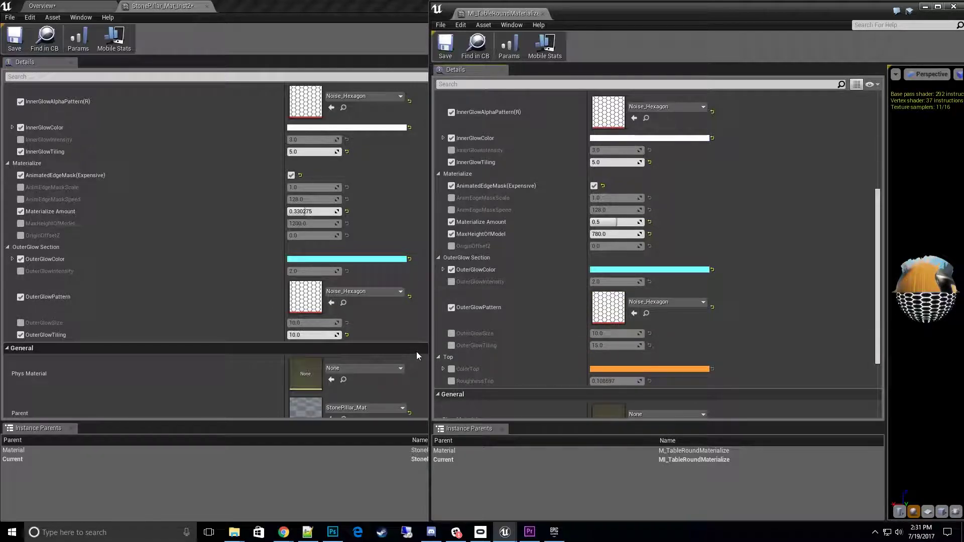
pyautogui.click(451, 345)
pyautogui.click(627, 345)
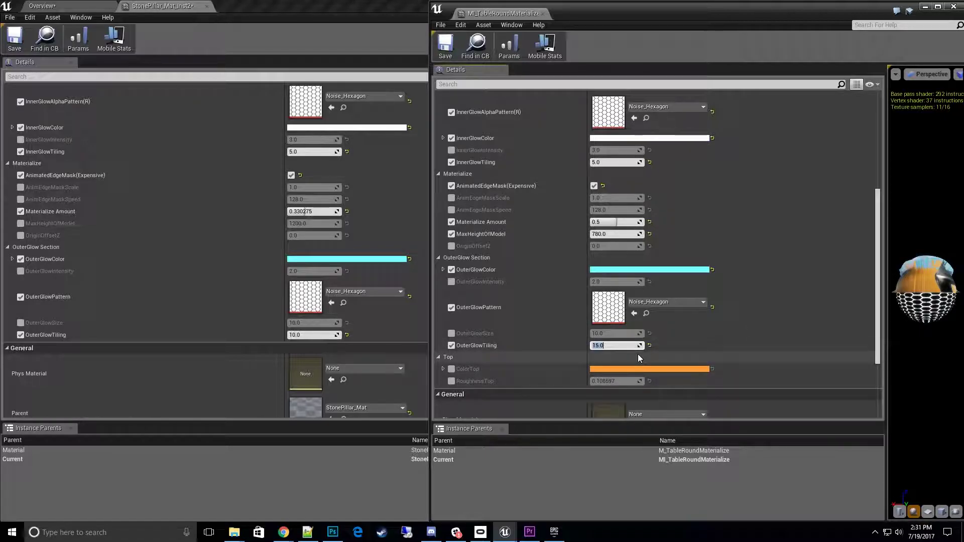
pyautogui.write('10')
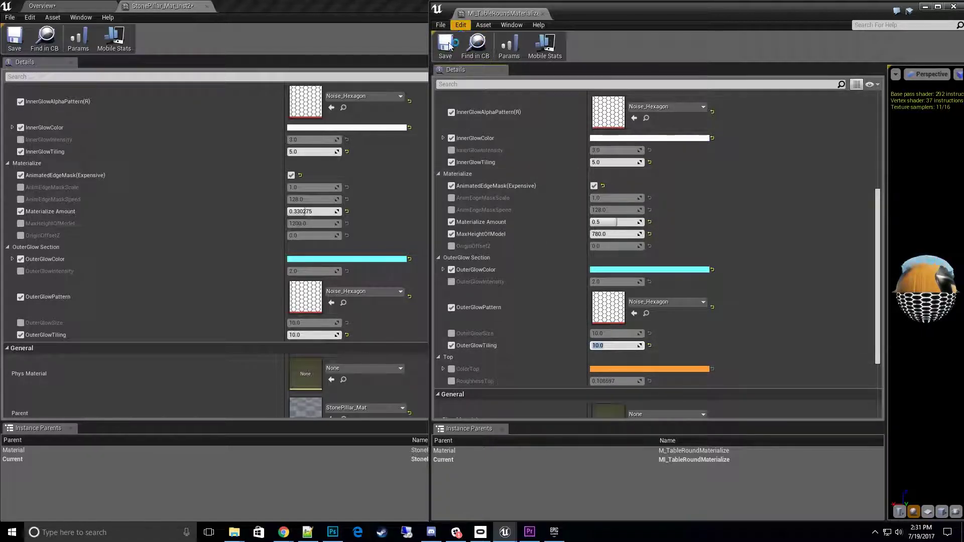
pyautogui.click(446, 45)
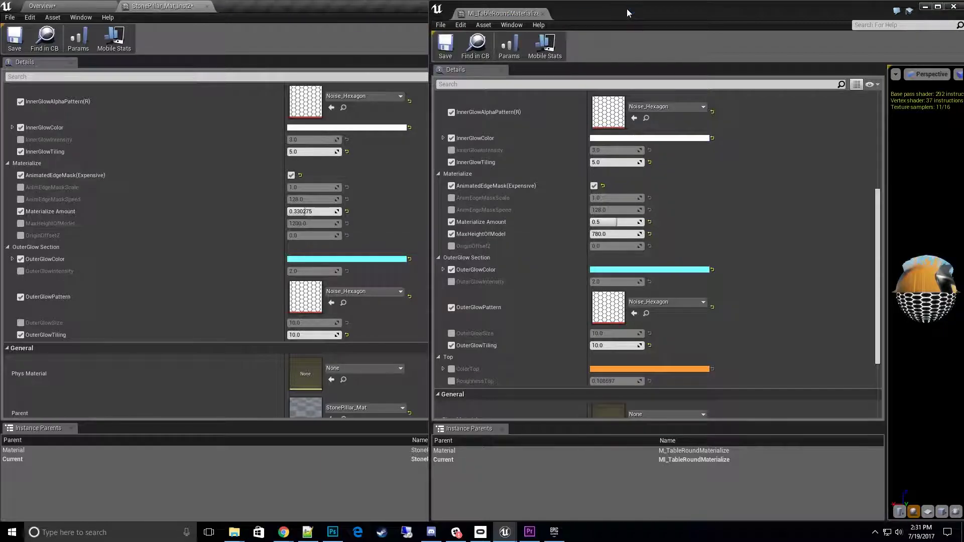
# Return to the Overview level, frame the round table up close, and place the MI_TableRoundMaterialize editor beside the viewport.
pyautogui.moveTo(626, 13); pyautogui.dragTo(936, 50)
pyautogui.click(42, 5)
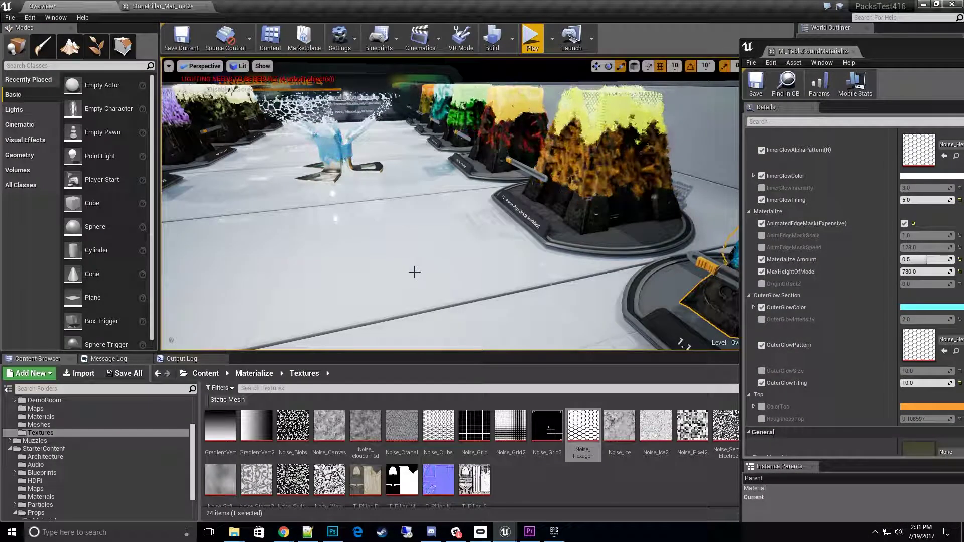
pyautogui.moveTo(414, 272); pyautogui.dragTo(349, 241, button='right')
pyautogui.press('w')
pyautogui.press('w')
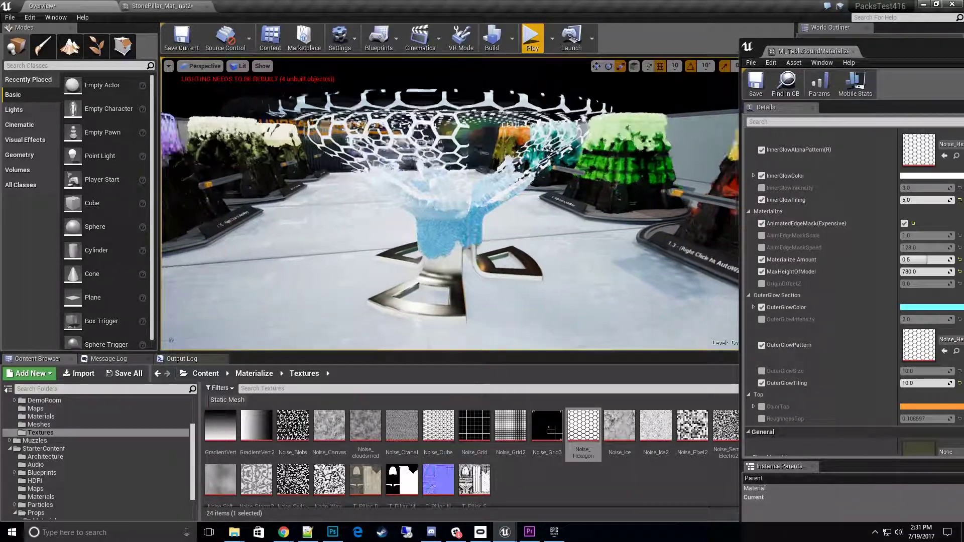
pyautogui.moveTo(894, 51); pyautogui.dragTo(776, 33)
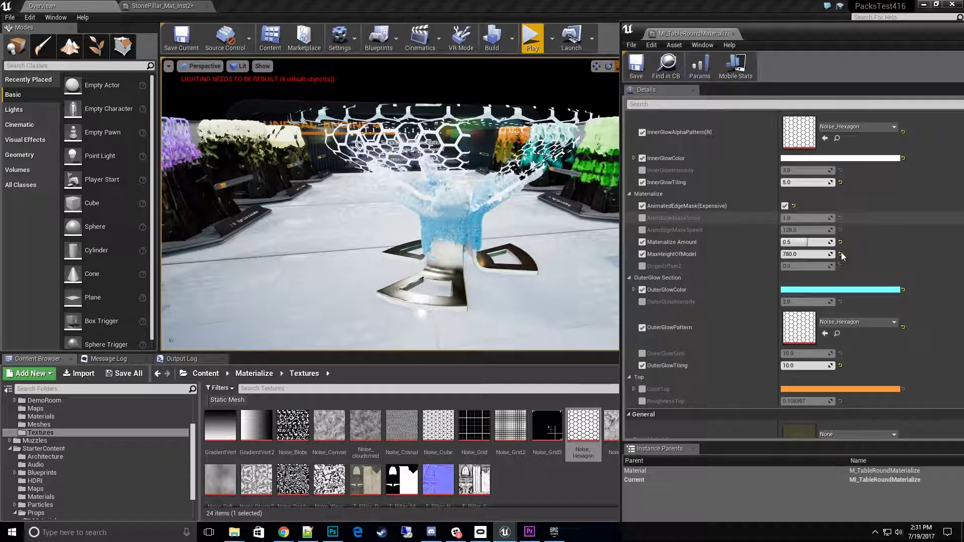
# Vary the table's Materialize Amount to preview the hexagon effect, finish at 1.0, and inspect the table in the level.
pyautogui.moveTo(829, 241); pyautogui.dragTo(802, 242)
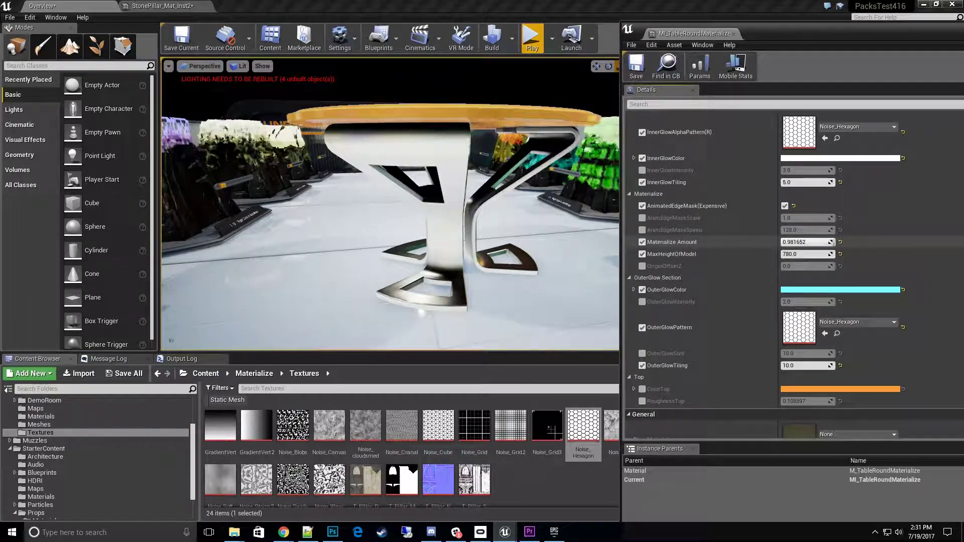
pyautogui.moveTo(828, 242)
pyautogui.mouseDown()
pyautogui.moveTo(806, 242)
pyautogui.moveTo(824, 242)
pyautogui.mouseUp()
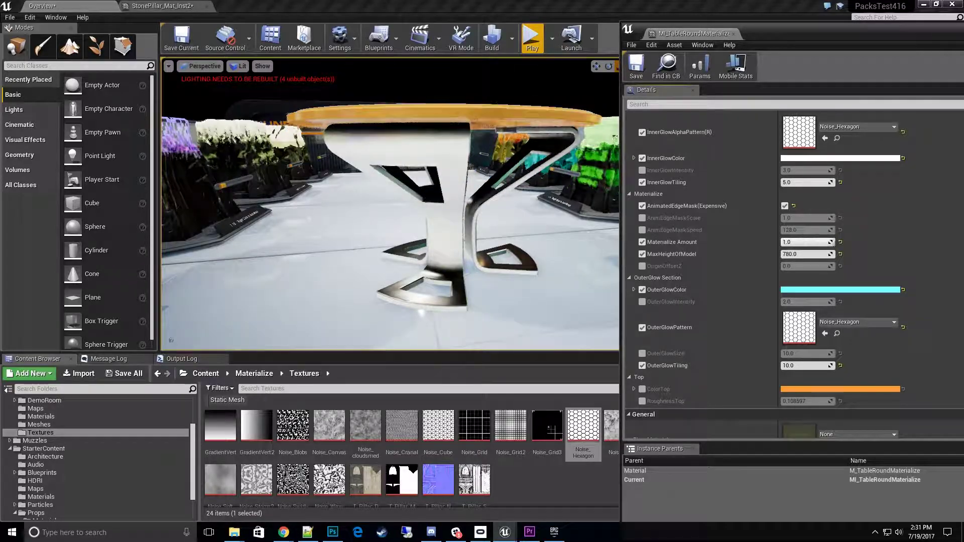
pyautogui.moveTo(508, 239)
pyautogui.mouseDown(button='right')
pyautogui.moveTo(552, 241)
pyautogui.moveTo(578, 271)
pyautogui.moveTo(602, 241)
pyautogui.moveTo(502, 240)
pyautogui.mouseUp(button='right')
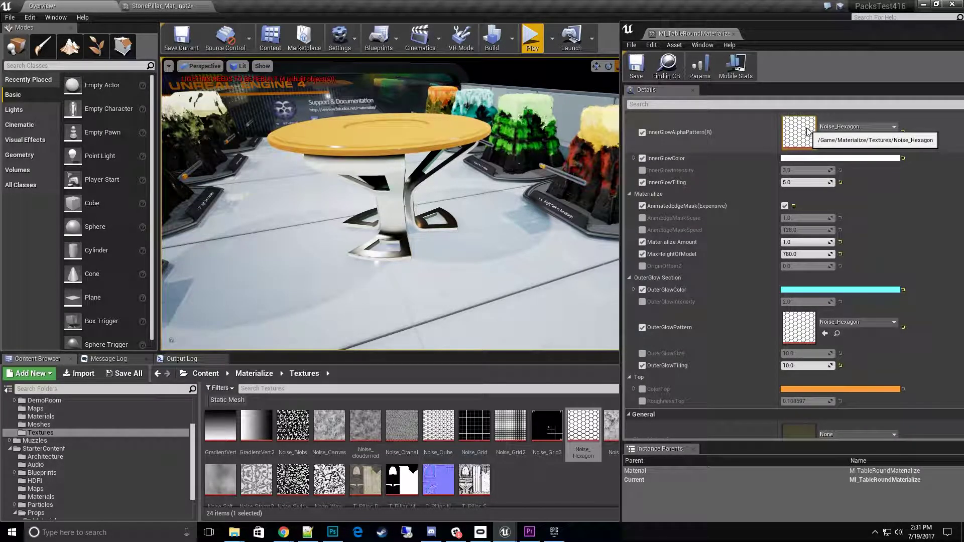
pyautogui.moveTo(525, 266); pyautogui.dragTo(525, 266, button='right')
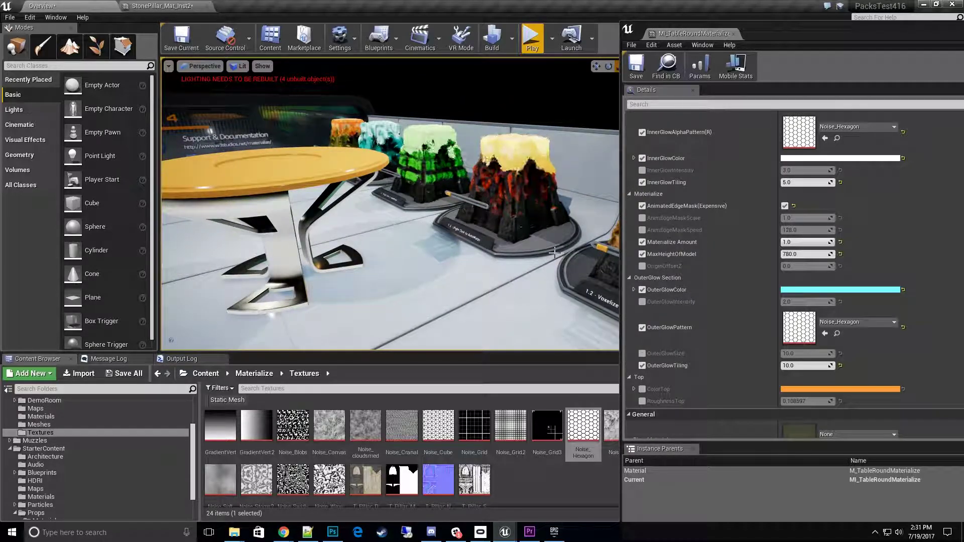